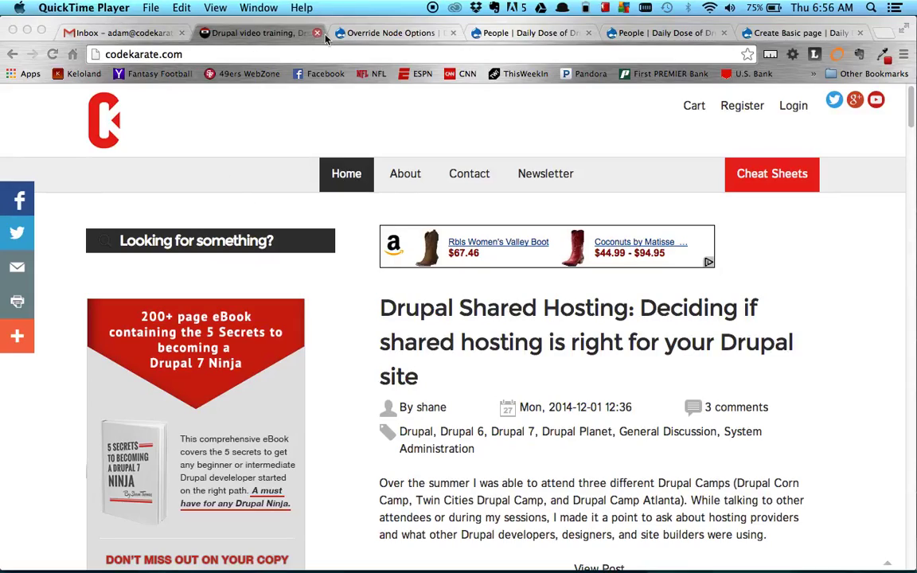
Open the Override Node Options project page on drupal.org and view its enlarged permissions screenshot
left_click(366, 35)
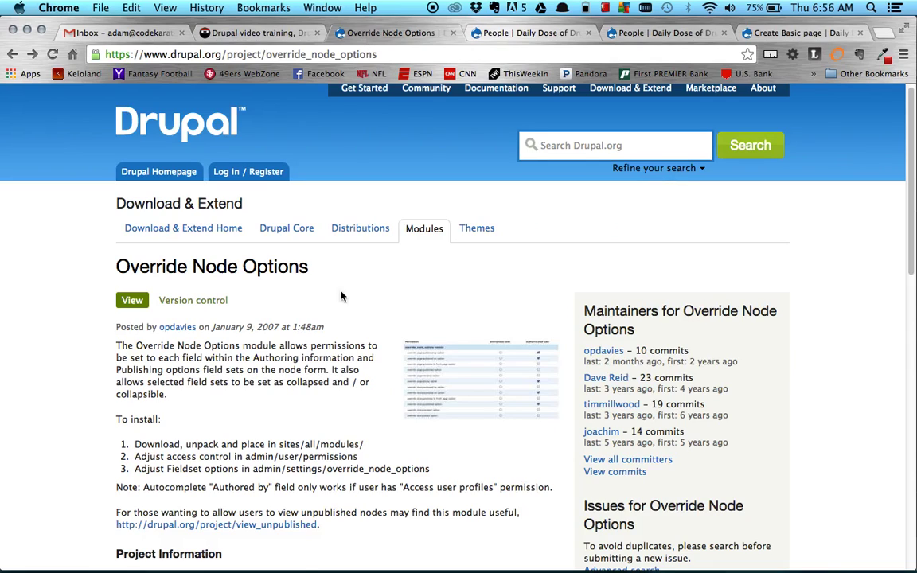
scroll(340, 351, "down", 1)
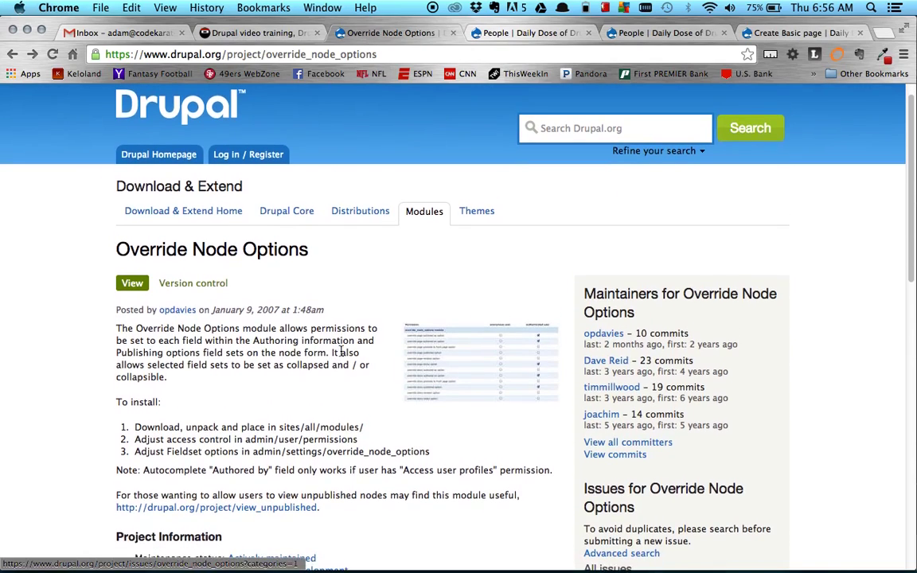
scroll(341, 351, "down", 5)
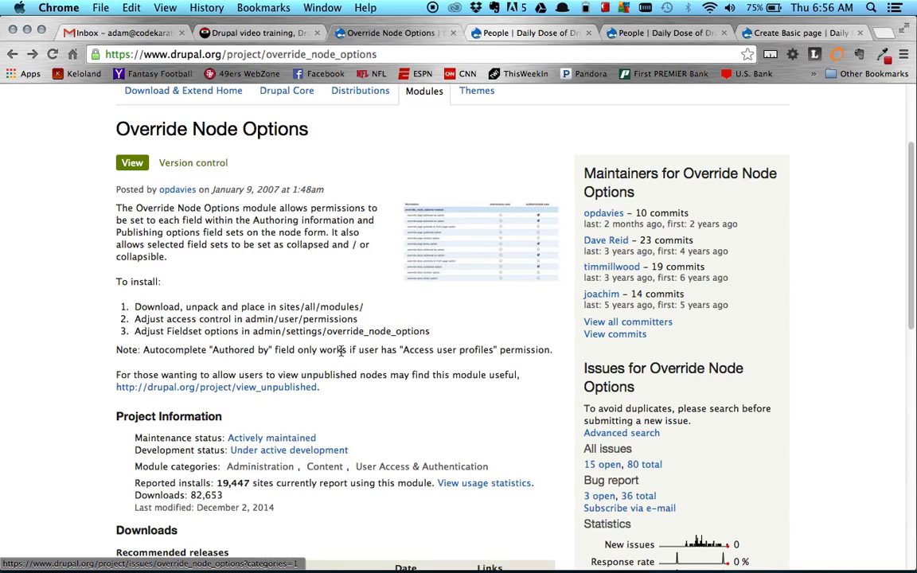
left_click(488, 261)
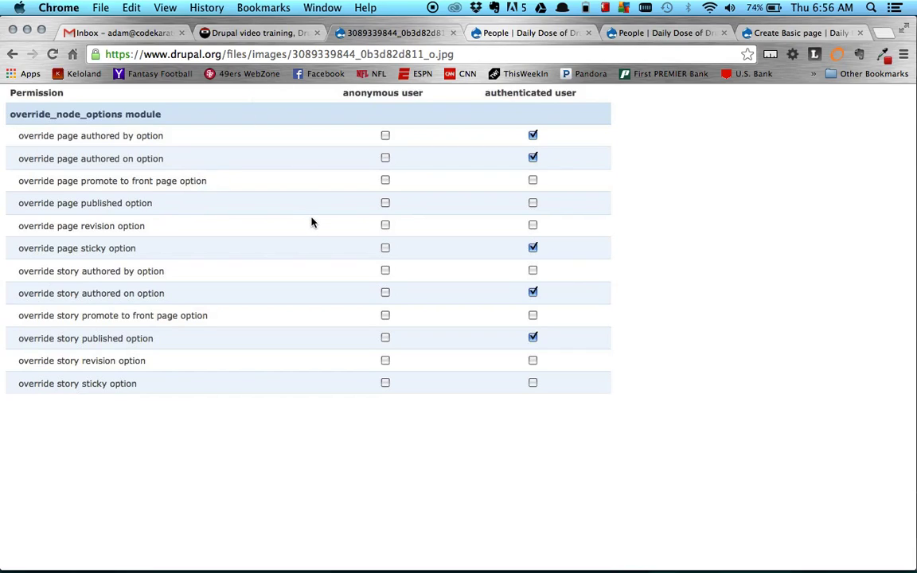
scroll(313, 222, "left", 5)
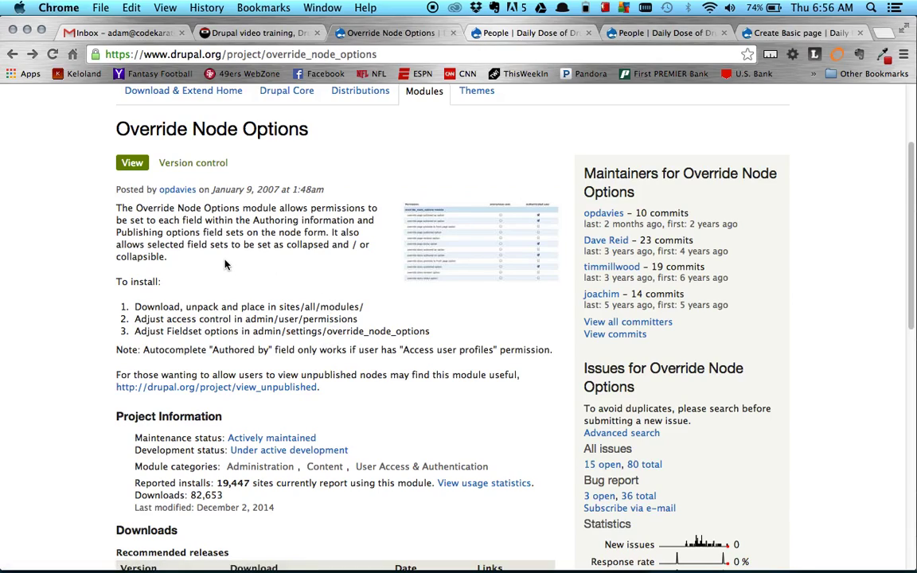
Read the Override Node Options module description and look over its recommended and development releases
scroll(225, 264, "down", 1)
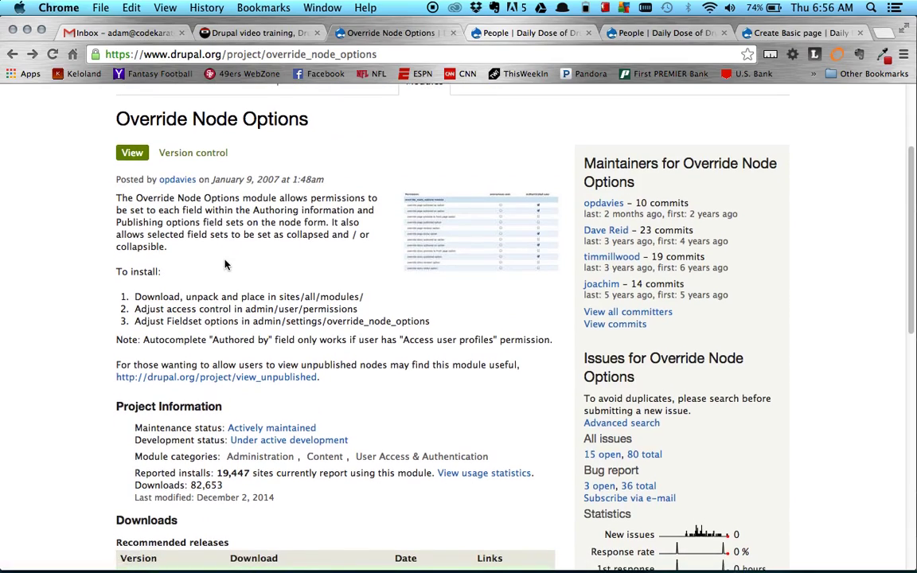
left_click_drag(238, 210, 323, 210)
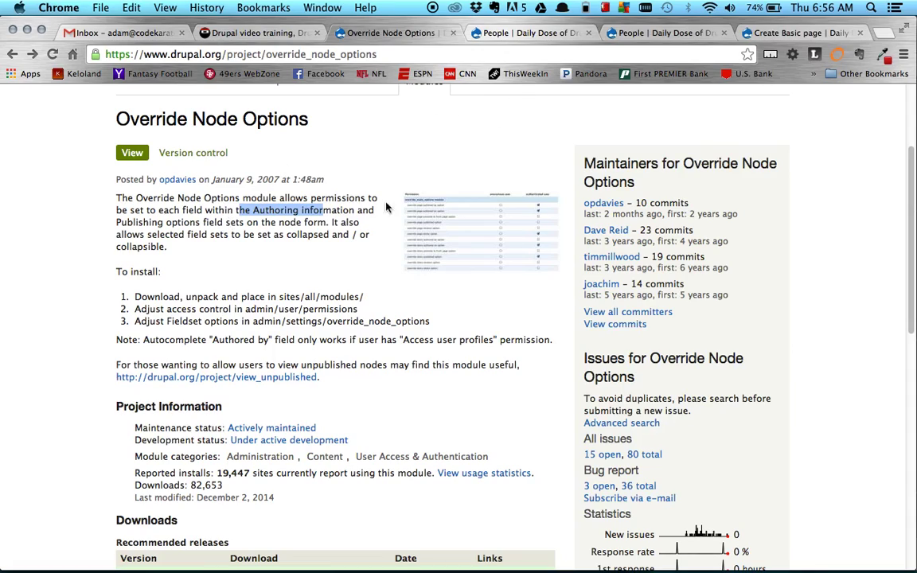
left_click(355, 206)
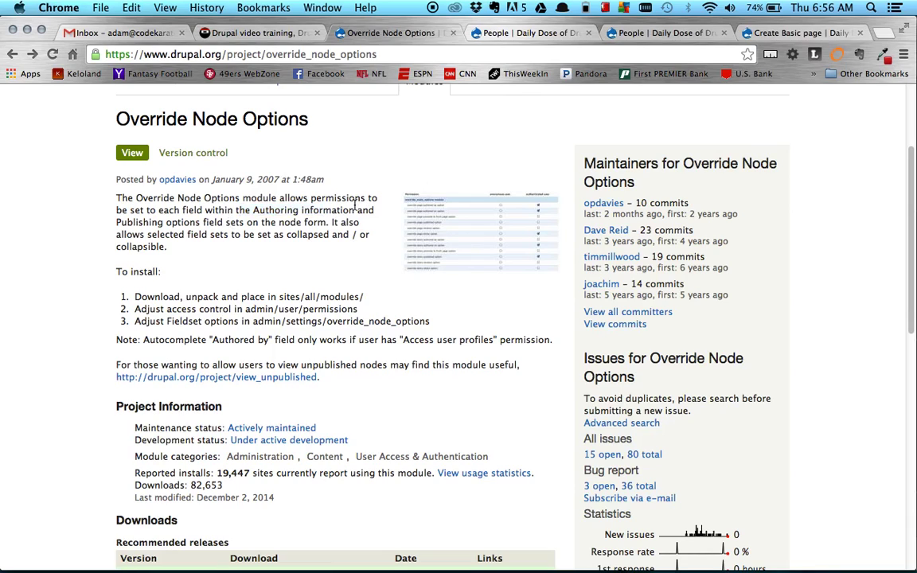
scroll(355, 206, "down", 3)
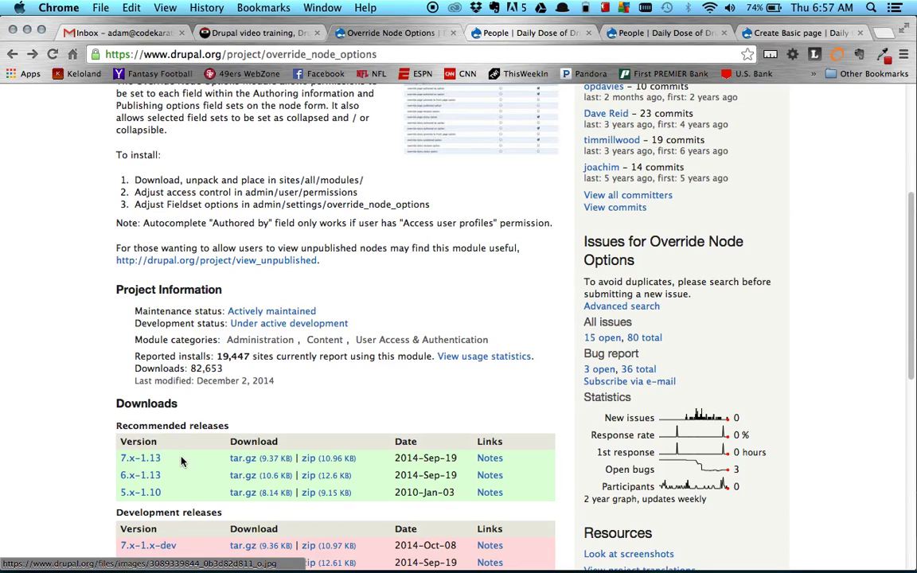
scroll(181, 461, "up", 3)
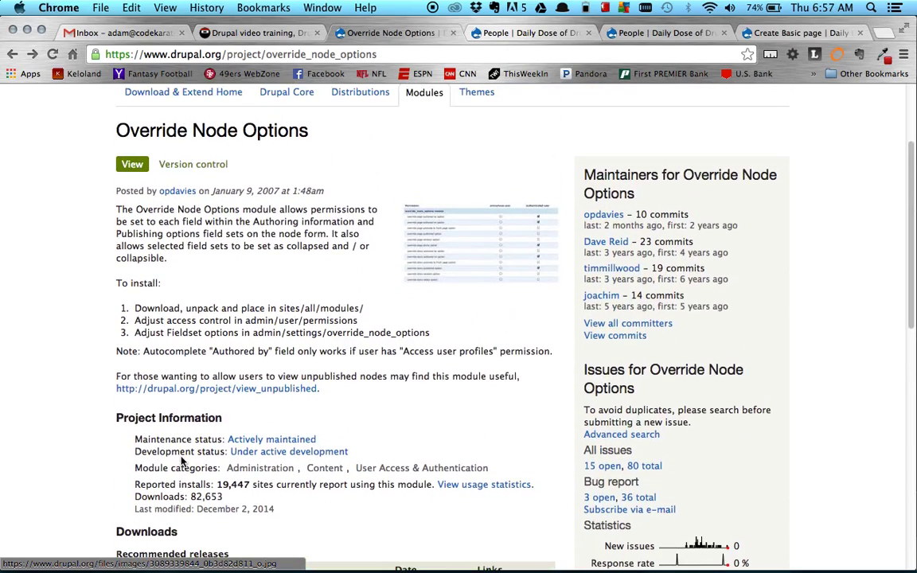
scroll(181, 462, "up", 4)
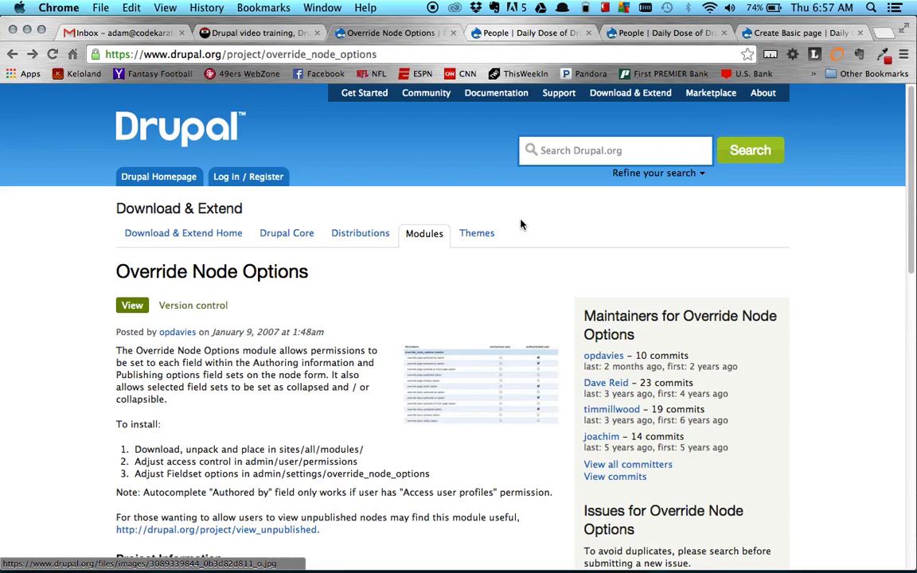
Look over the Code Karate home page, including its cheat sheets link, eBook offer and recent posts
left_click(284, 33)
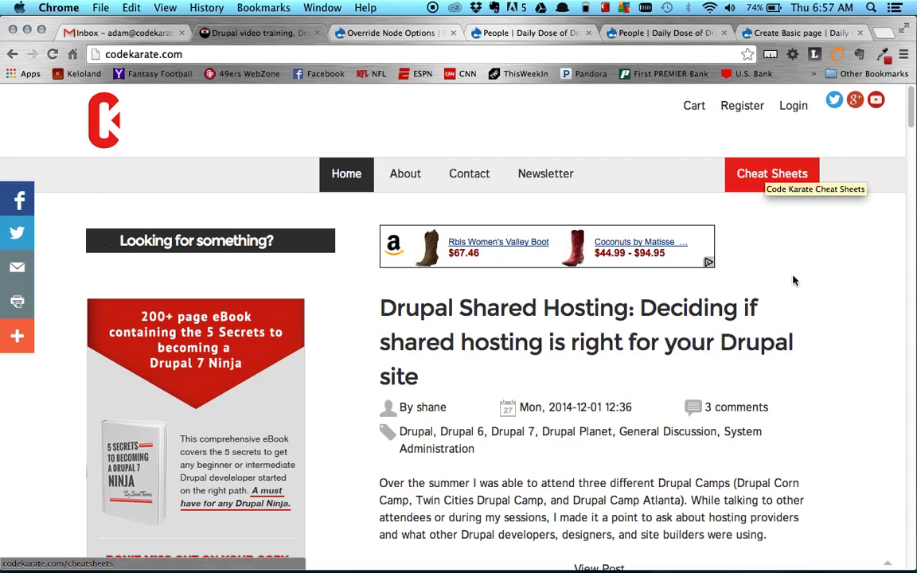
scroll(808, 322, "down", 5)
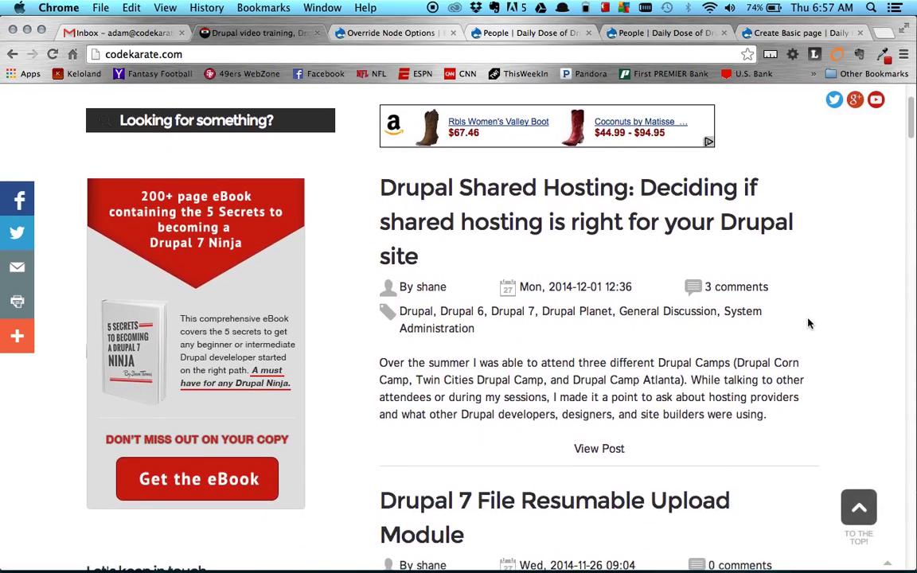
scroll(369, 374, "down", 1)
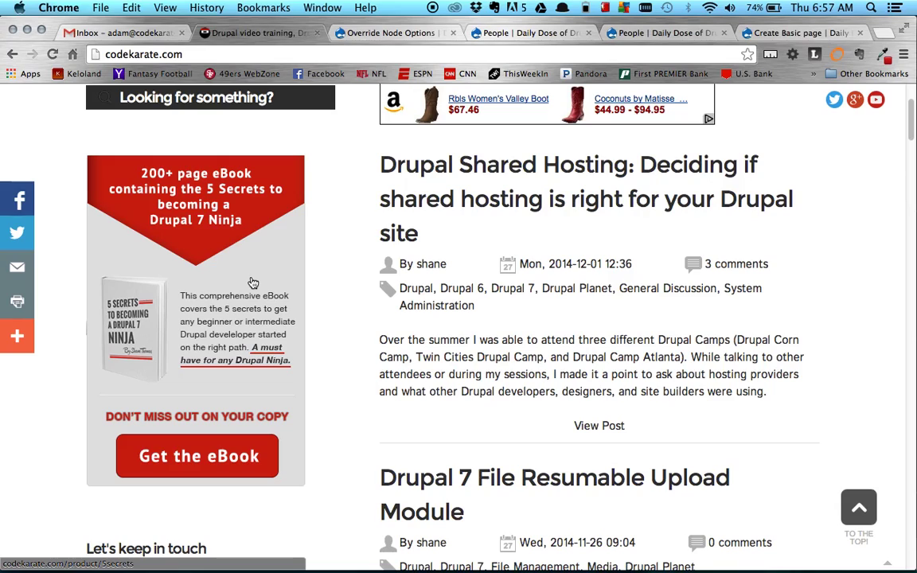
scroll(334, 230, "up", 5)
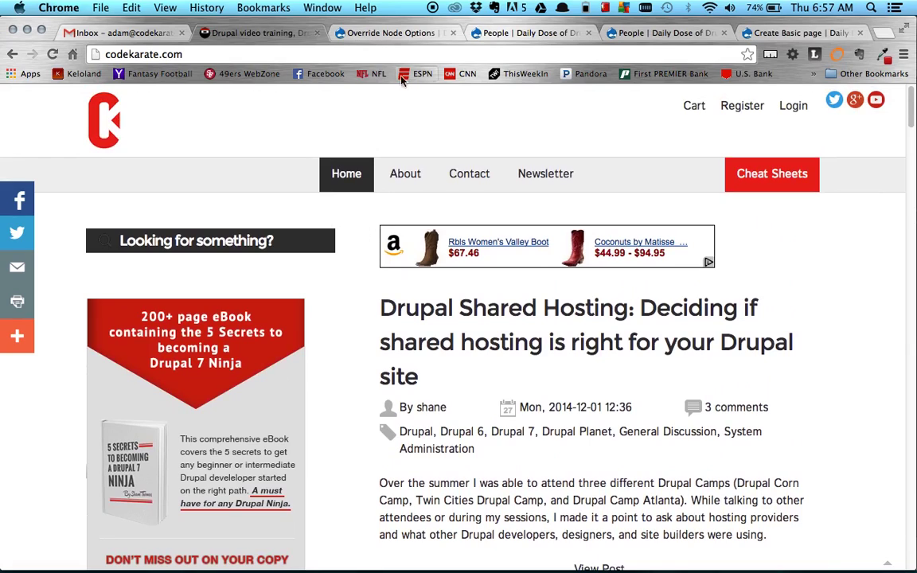
Return to the Override Node Options project page and check its project information and available downloads
left_click(382, 35)
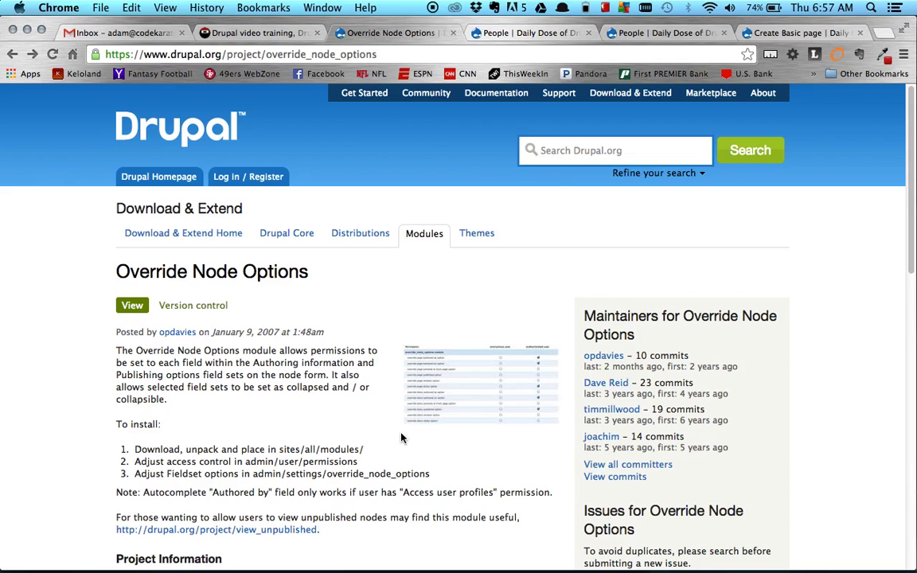
scroll(401, 436, "down", 5)
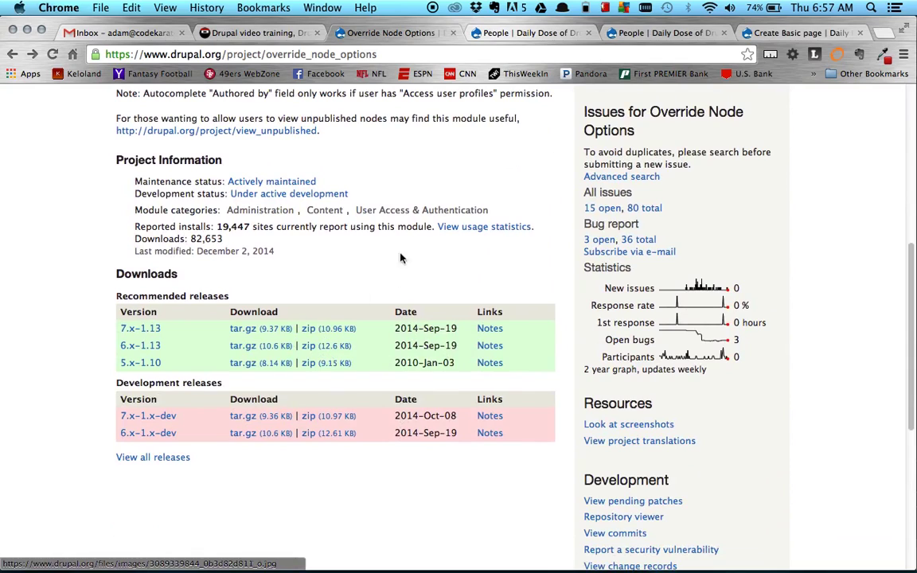
scroll(399, 255, "up", 5)
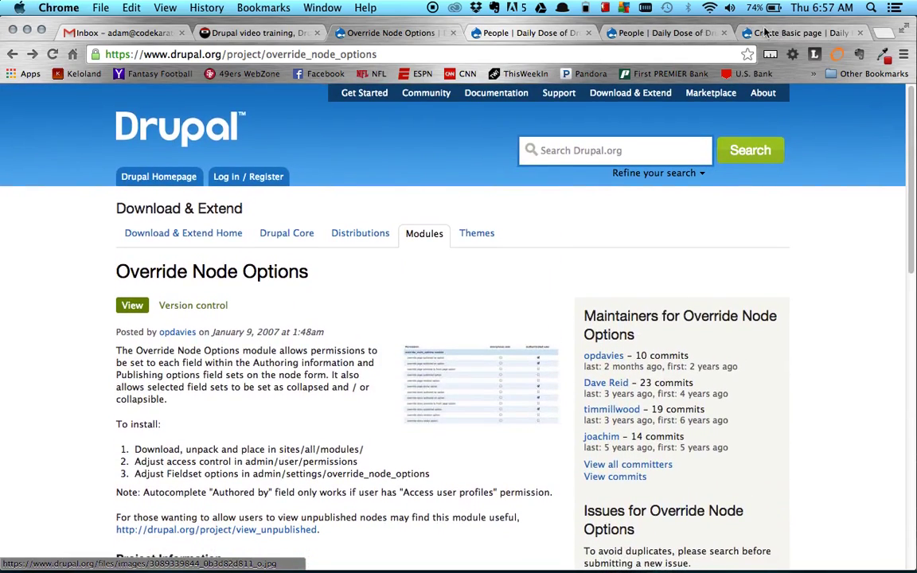
Open the Modules list of the Daily Dose of Drupal site and check that Override node options is enabled
left_click(525, 32)
left_click(348, 97)
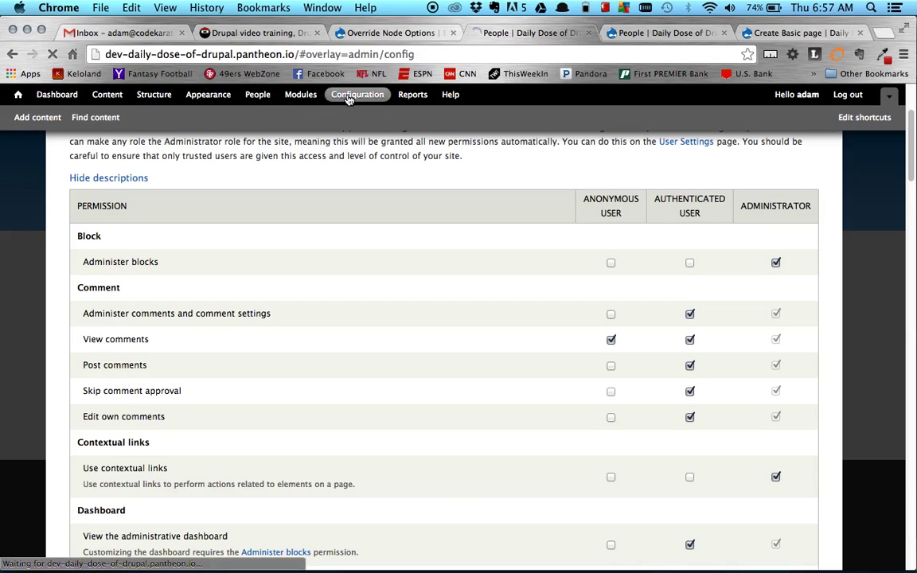
left_click(306, 94)
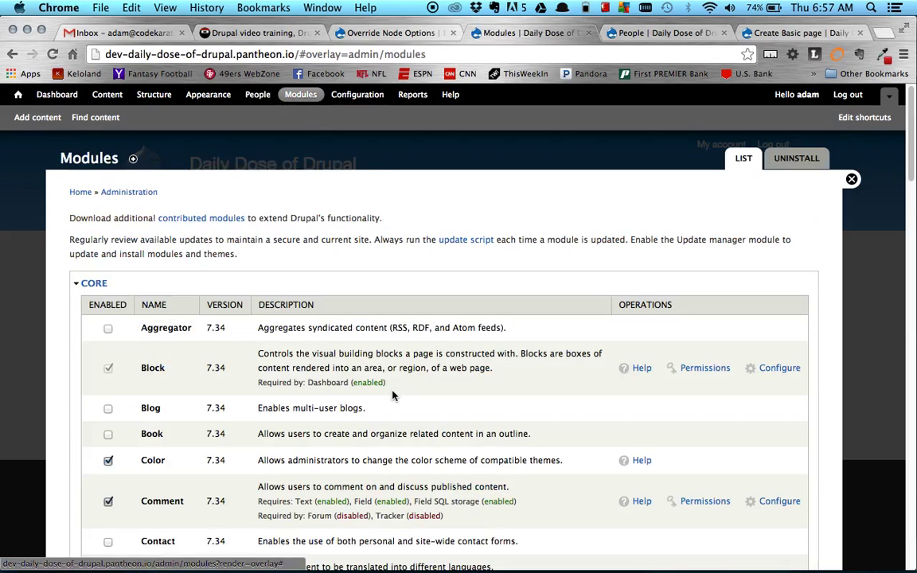
scroll(353, 350, "down", 15)
scroll(422, 386, "down", 12)
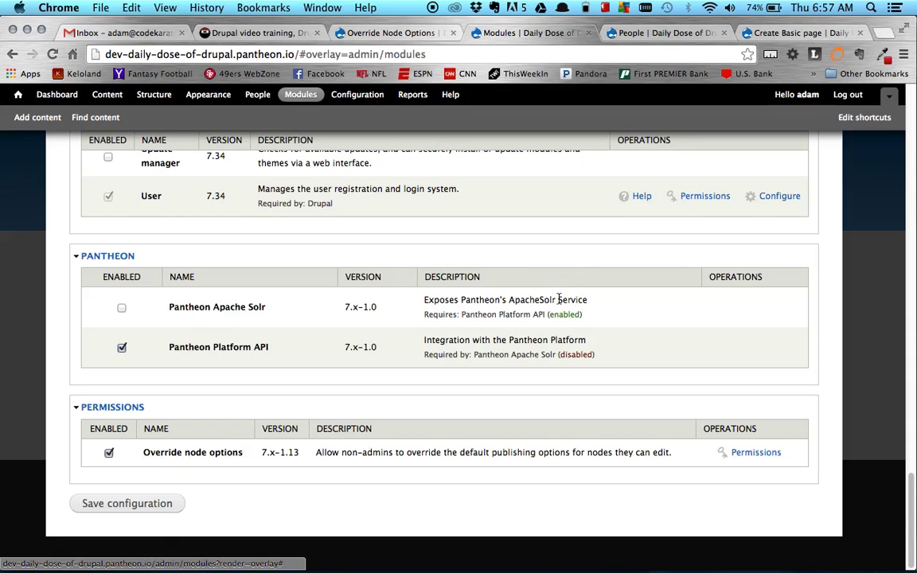
scroll(558, 299, "up", 20)
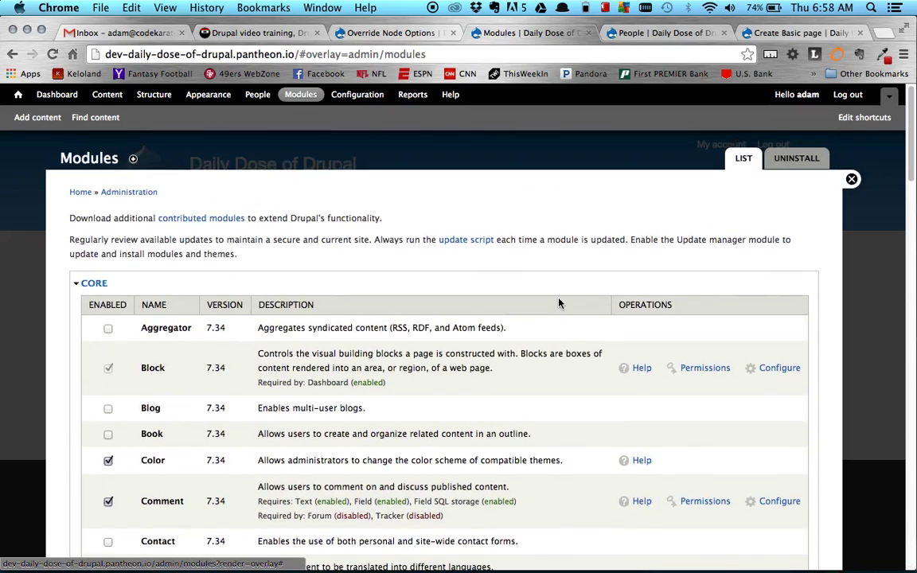
Open the Override node options module's permissions from the Modules list and examine its Article and Basic page entries
left_click(664, 34)
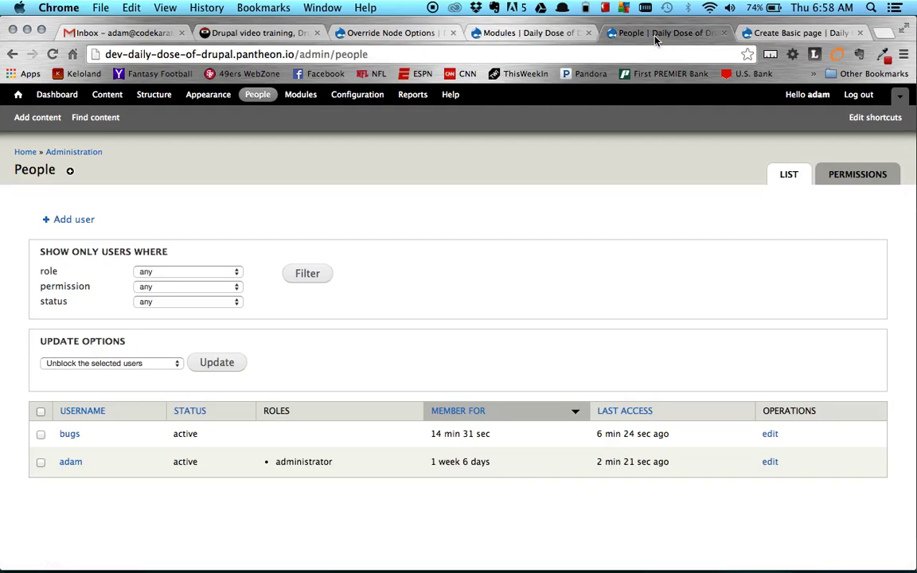
left_click(471, 29)
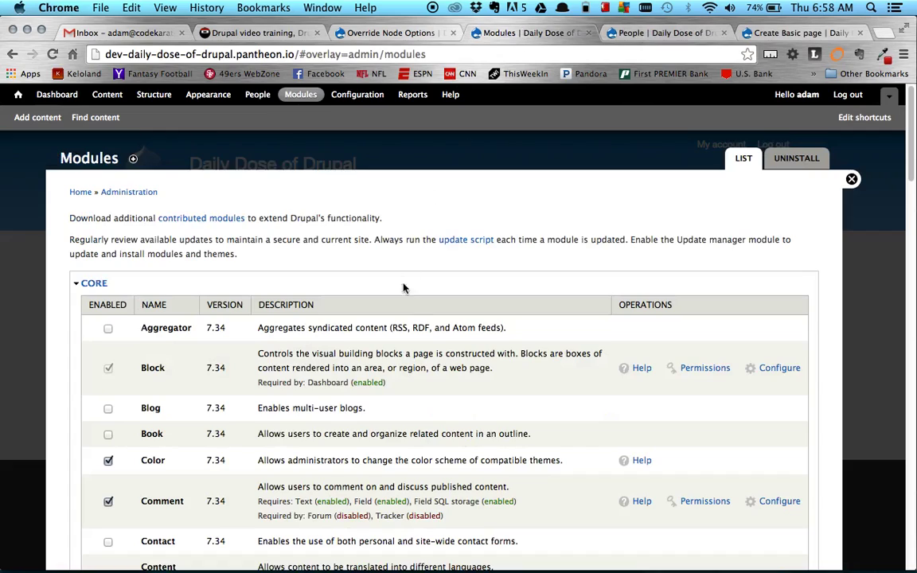
scroll(502, 365, "down", 20)
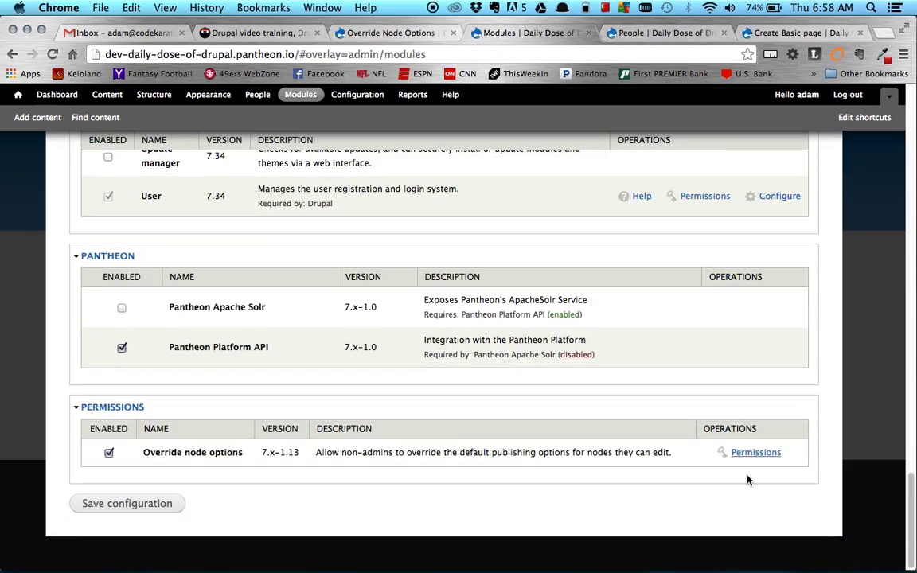
left_click(755, 454)
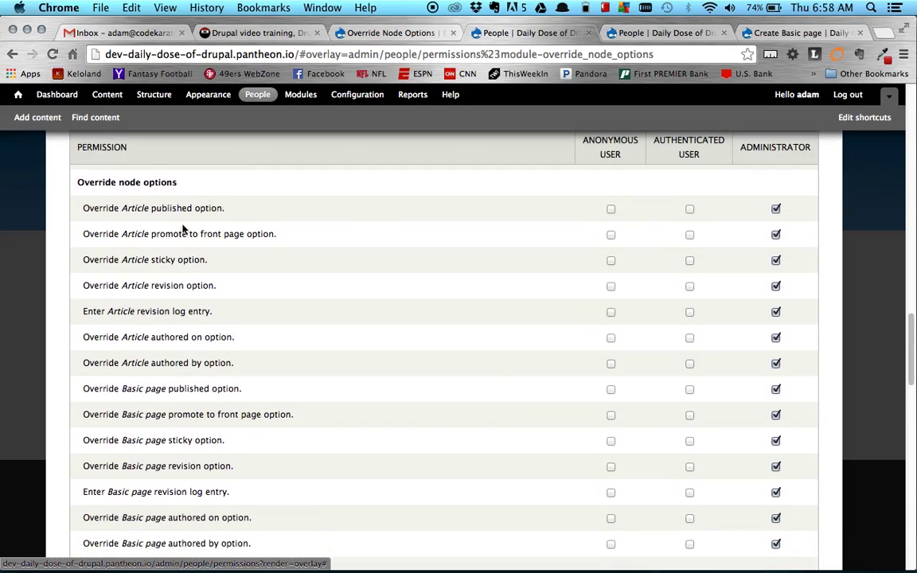
scroll(255, 444, "down", 1)
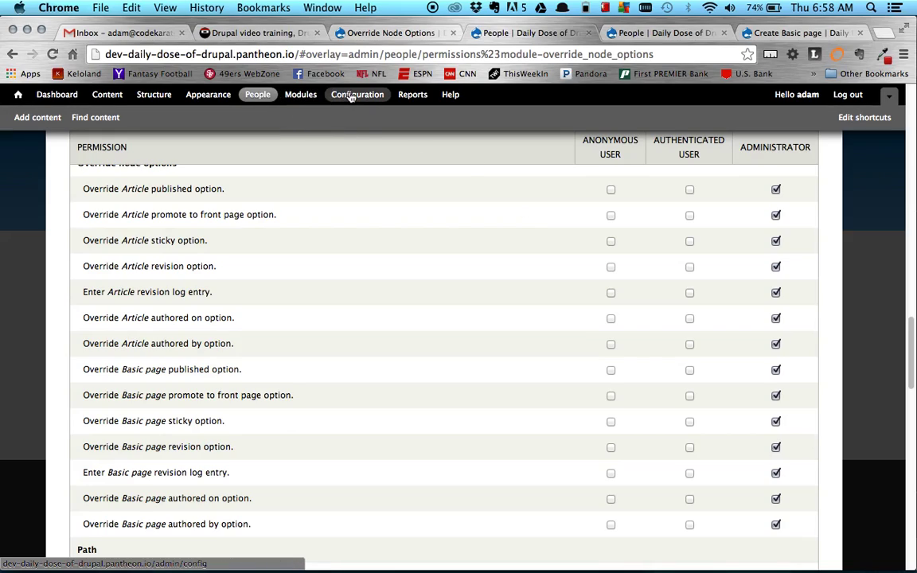
Review the site's user accounts and the list of roles under People permissions
left_click(255, 95)
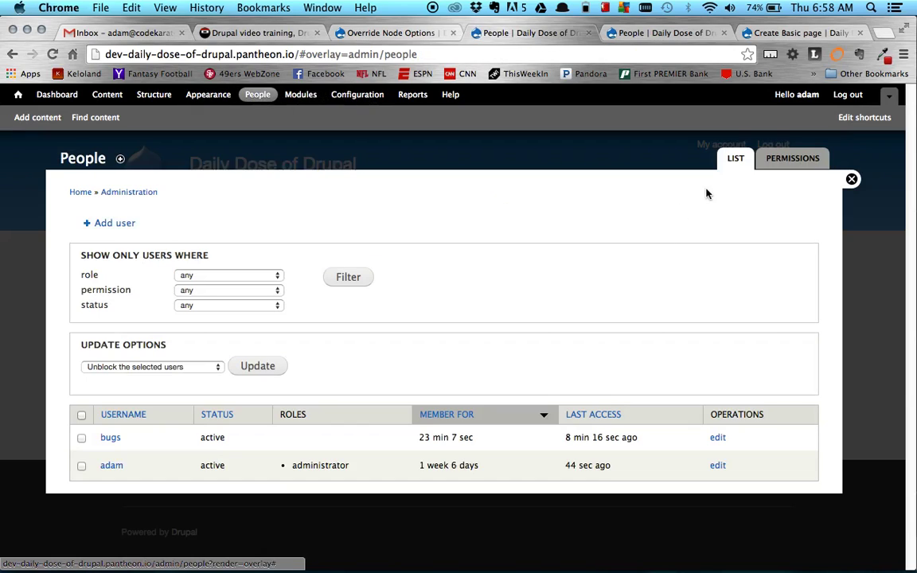
left_click(784, 159)
left_click(793, 197)
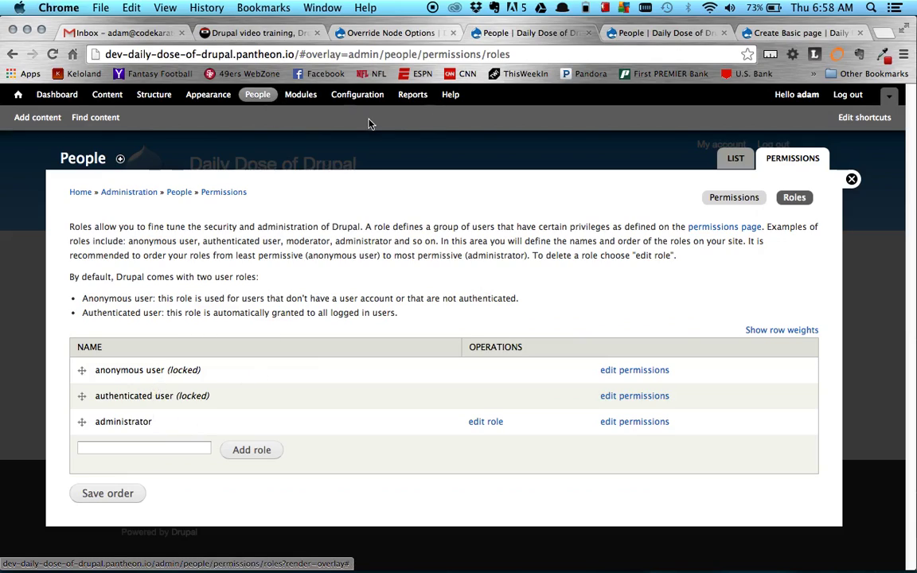
left_click(262, 99)
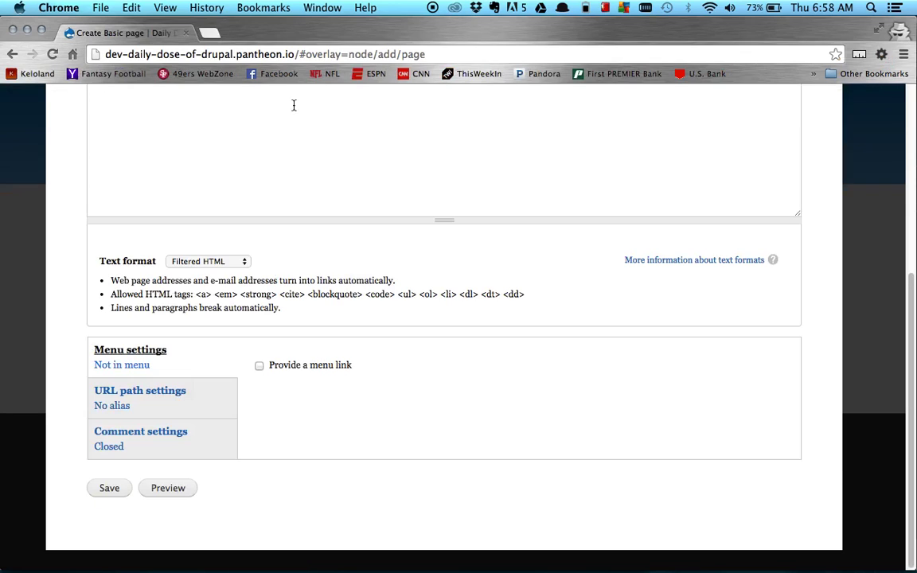
Reload the Create Basic page form in the incognito window and examine its menu, URL path and comment settings
scroll(405, 317, "up", 5)
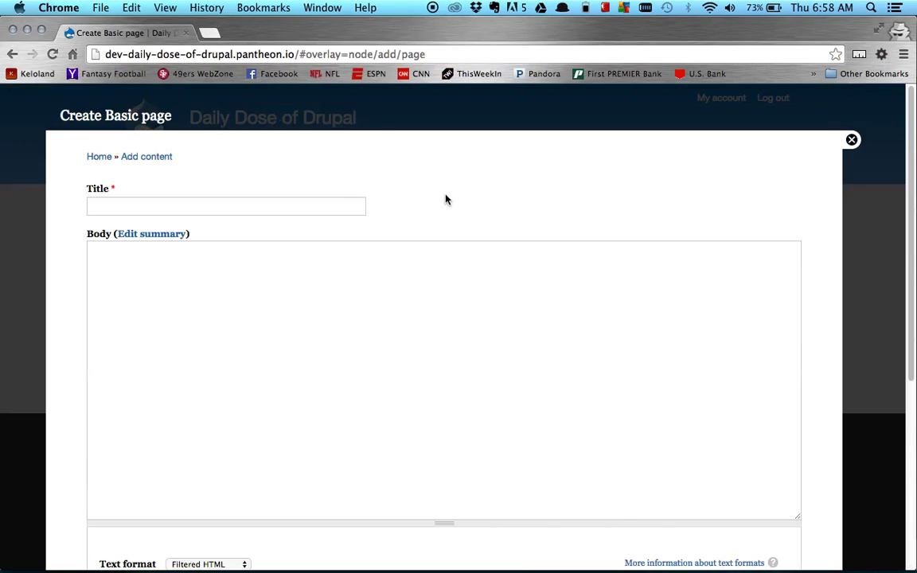
key("super+r")
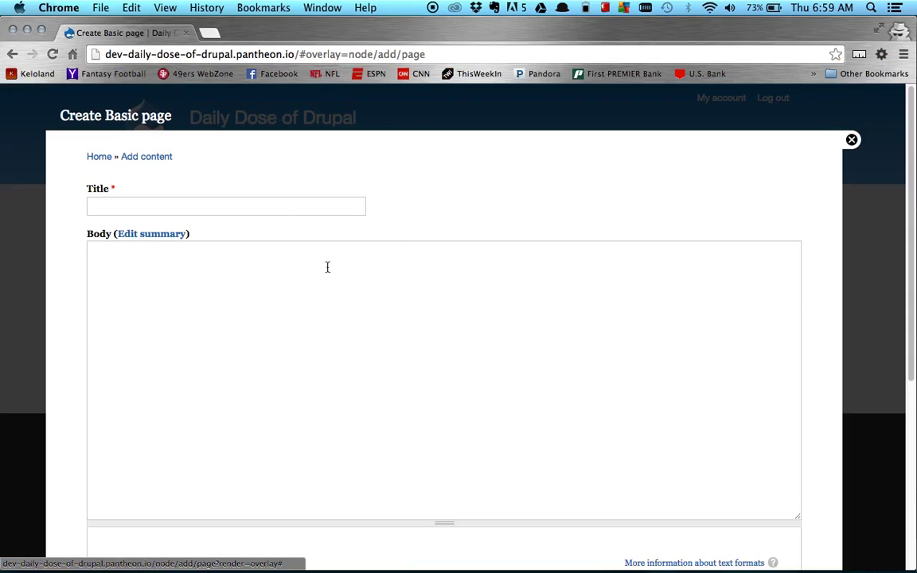
scroll(236, 318, "down", 8)
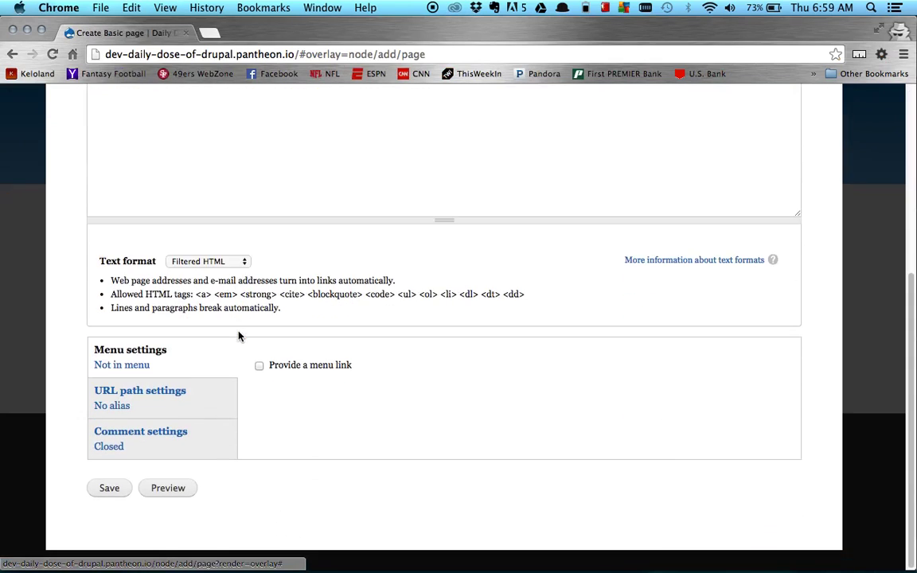
left_click(166, 413)
left_click(183, 444)
left_click(181, 406)
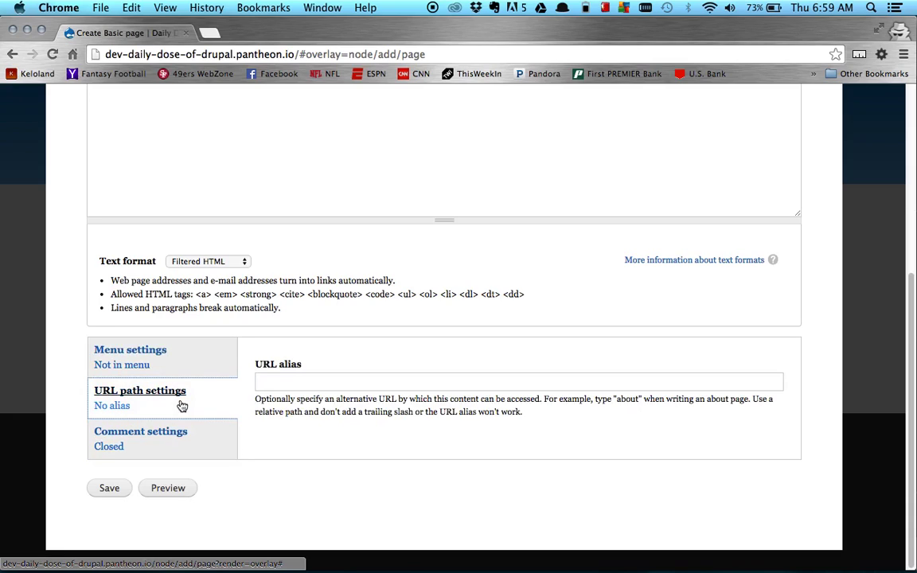
left_click(193, 363)
left_click(189, 404)
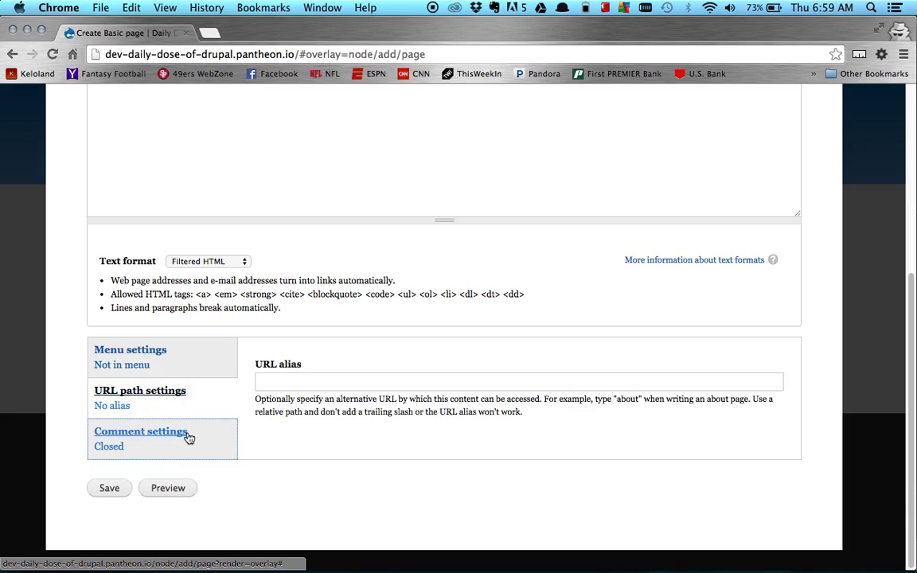
Look through the comment, URL path and menu settings of the Create Basic page form once more
left_click(188, 438)
left_click(194, 404)
left_click(191, 358)
left_click(204, 403)
left_click(203, 428)
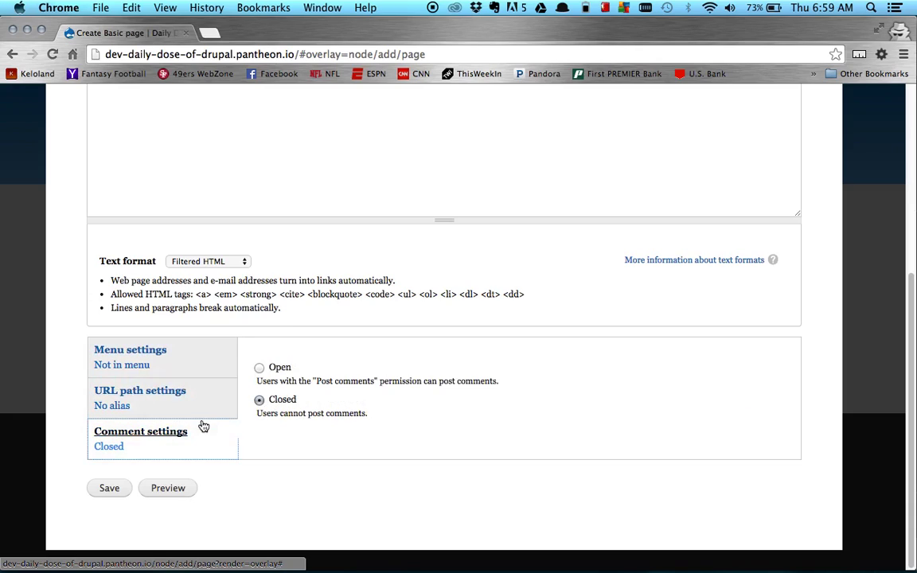
left_click(268, 341)
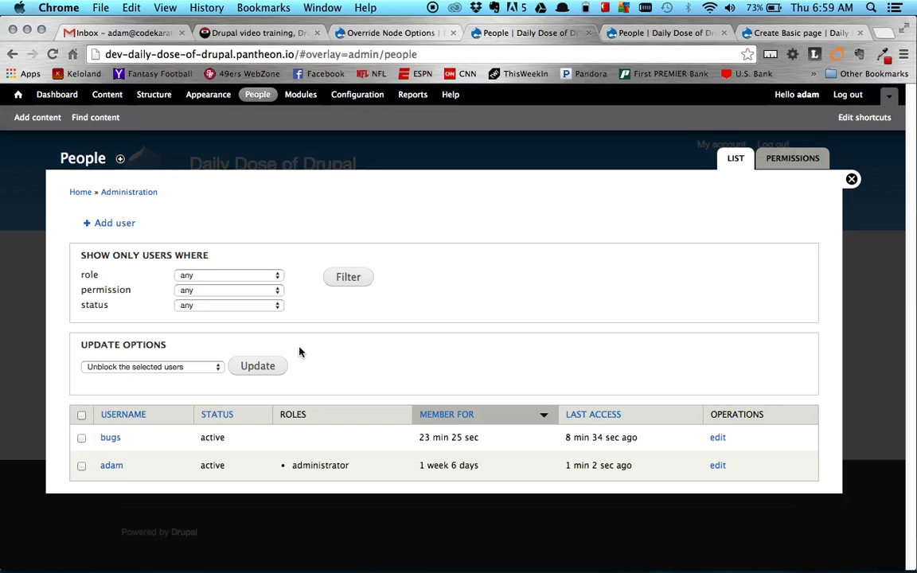
Switch back to the administrator's browser window, open the People permissions page and look over the Comment permissions
left_click(629, 33)
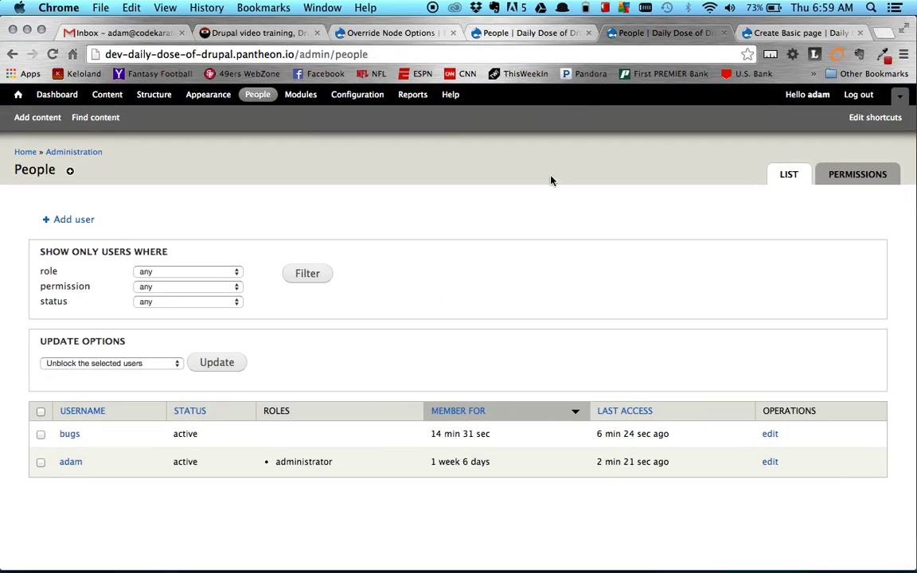
left_click(510, 33)
left_click(790, 157)
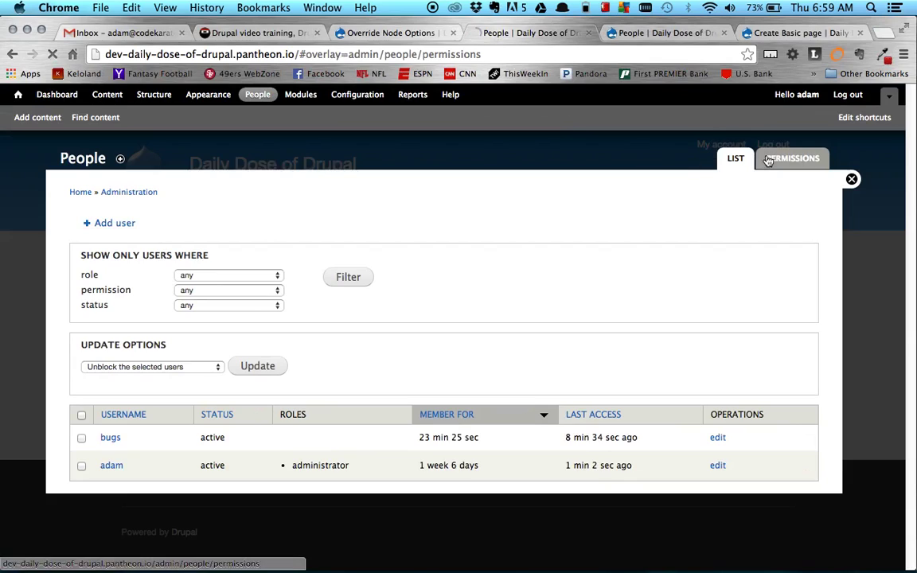
scroll(442, 358, "down", 8)
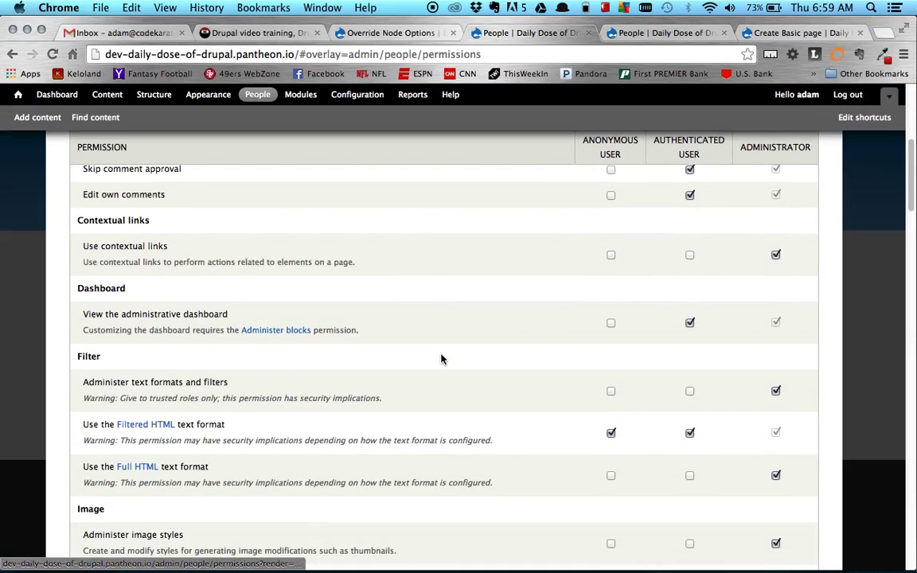
scroll(442, 358, "up", 2)
scroll(442, 358, "up", 2)
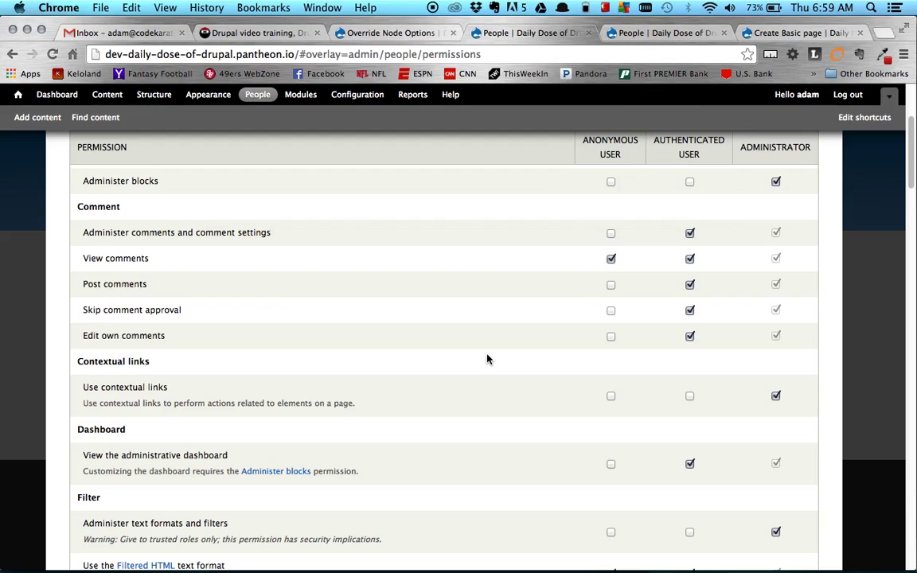
Grant the Administer content permission in the Node section to the authenticated user role and save the permissions
scroll(487, 350, "down", 5)
scroll(488, 334, "down", 7)
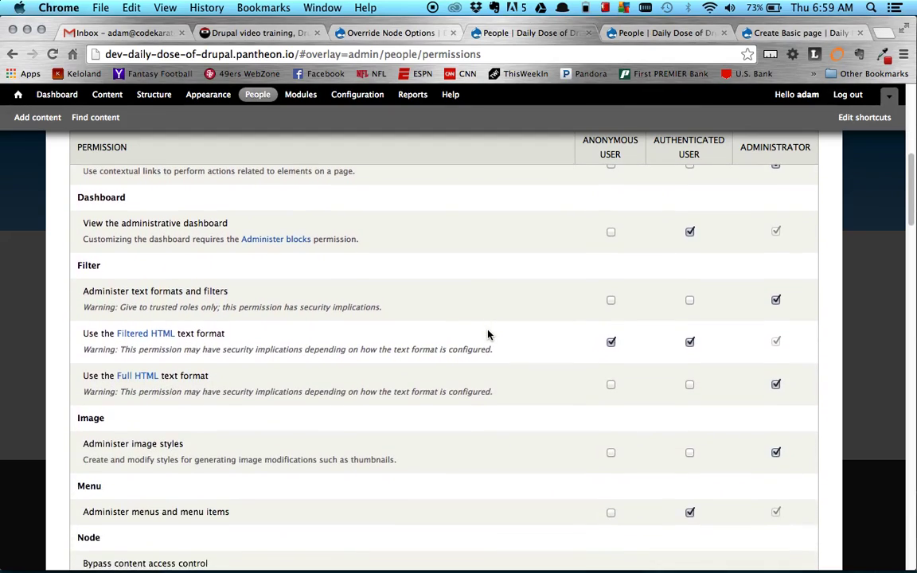
scroll(488, 329, "down", 2)
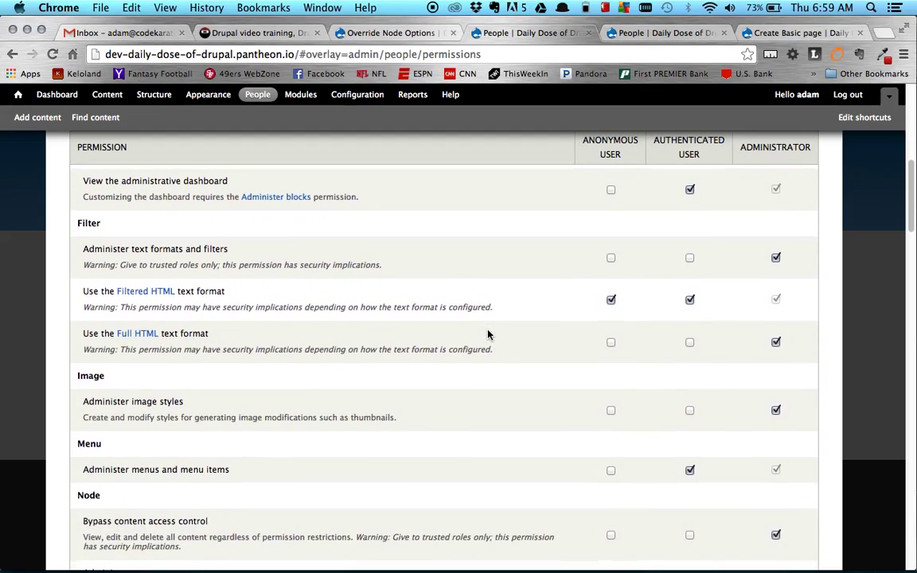
scroll(487, 334, "down", 10)
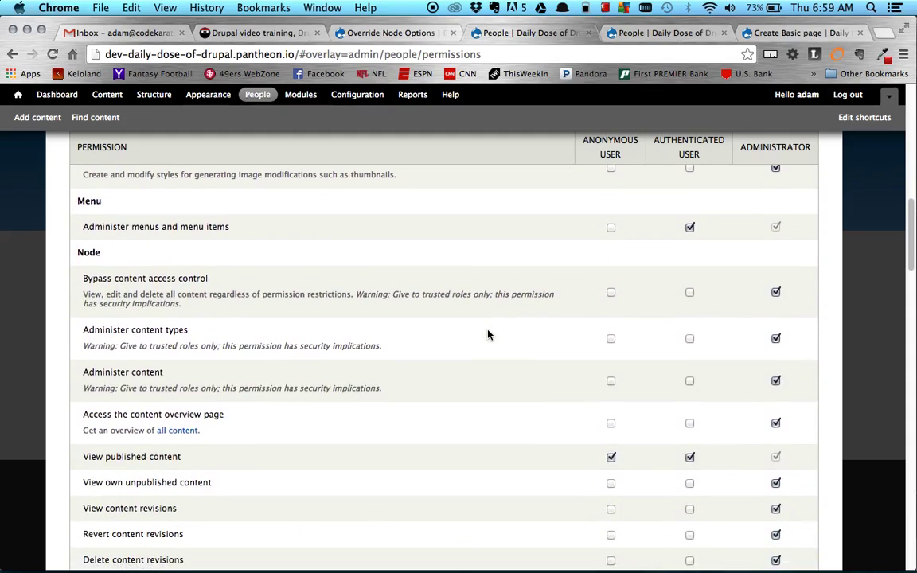
scroll(488, 334, "down", 2)
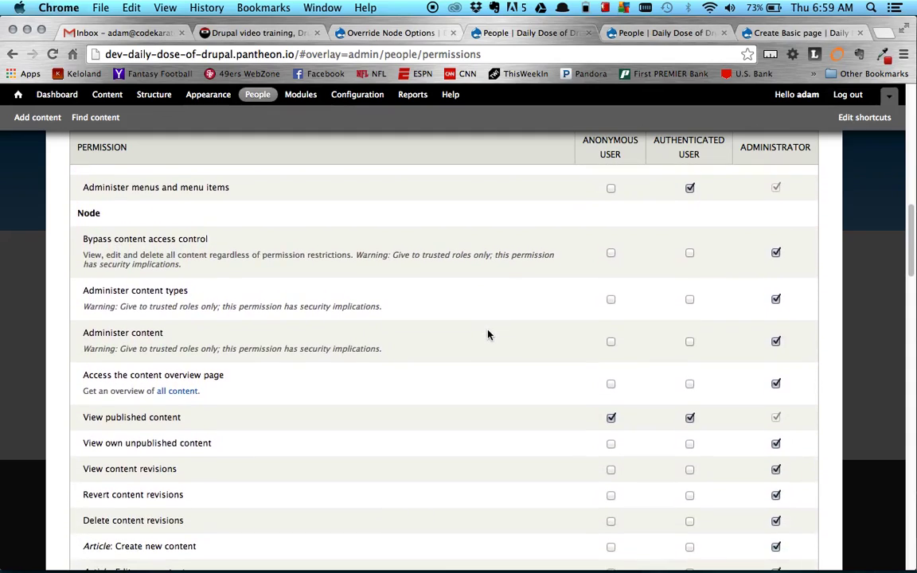
left_click(690, 343)
scroll(466, 352, "down", 15)
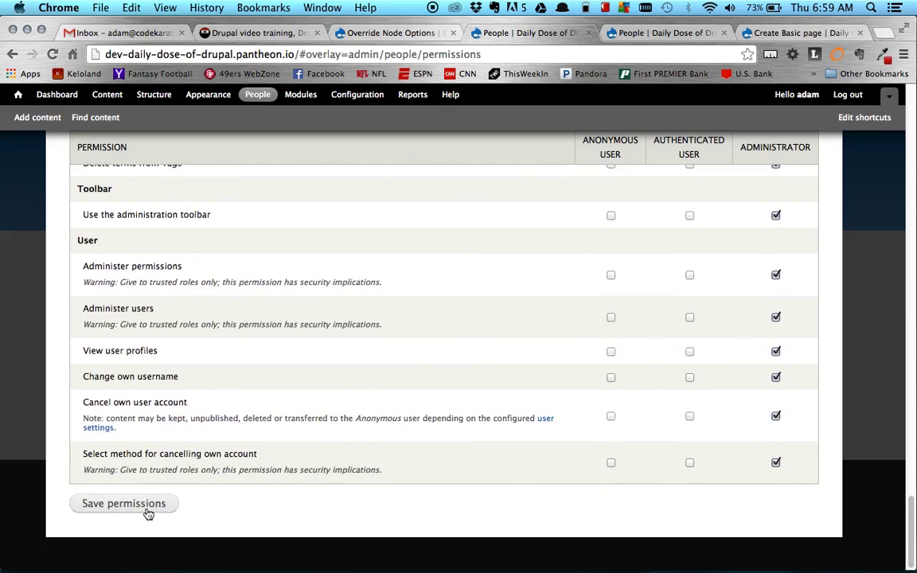
left_click(146, 509)
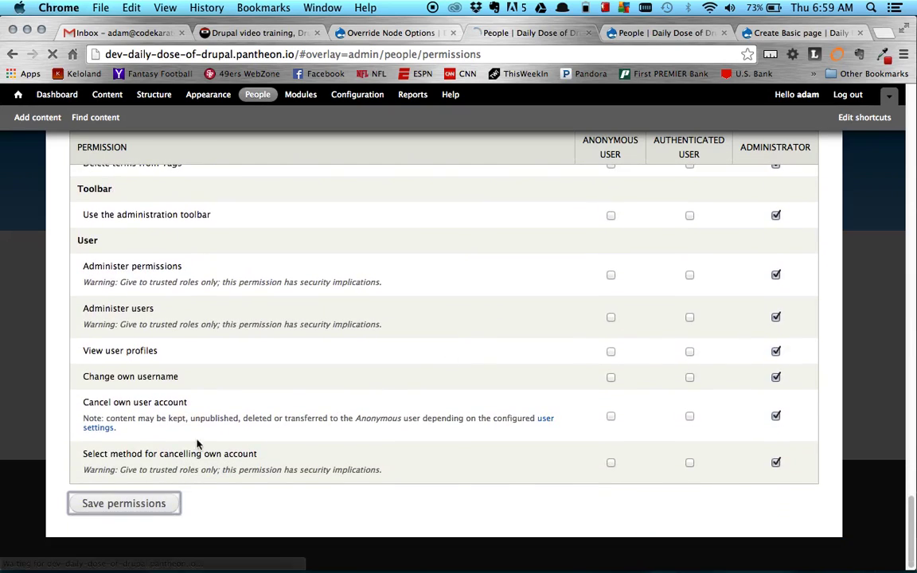
Reload the Create Basic page form in the incognito window and go to its settings section below the body
key("super+grave")
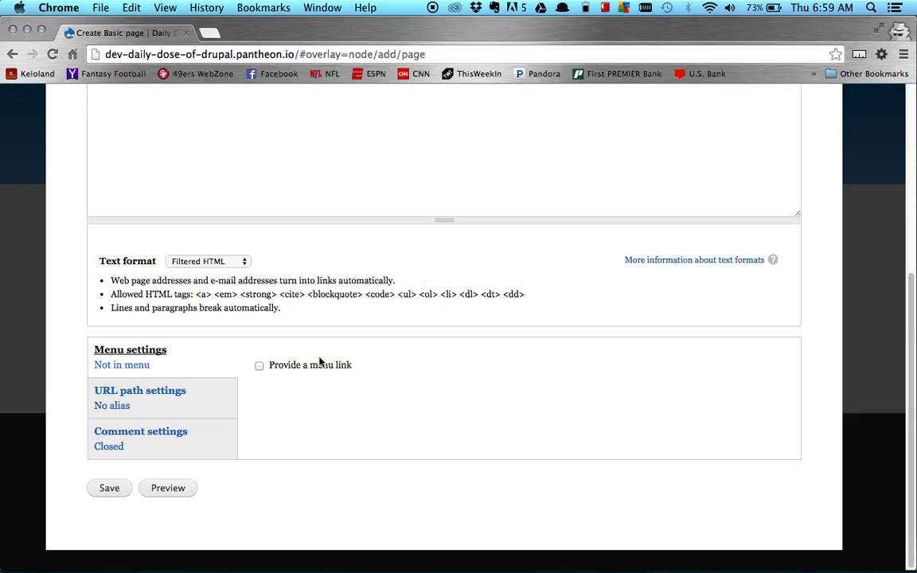
key("super+r")
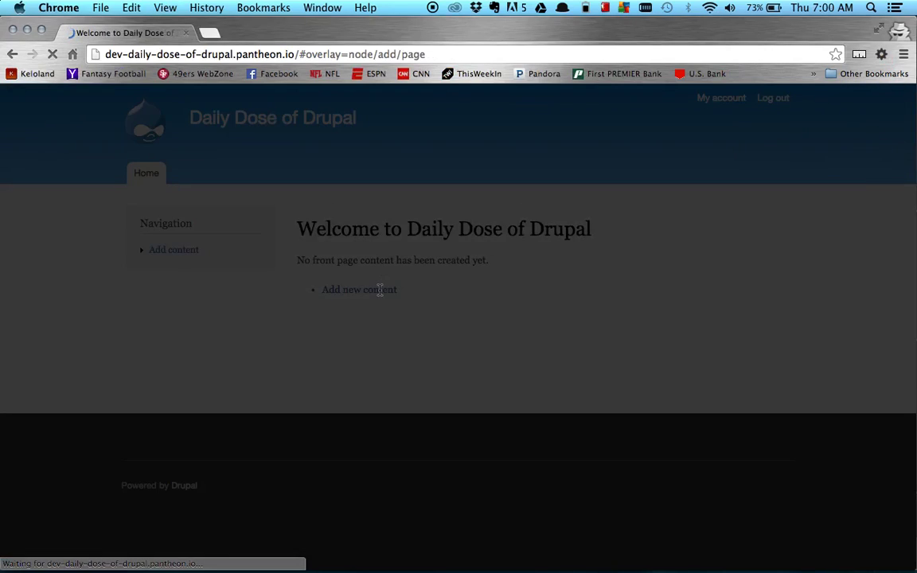
scroll(379, 291, "down", 10)
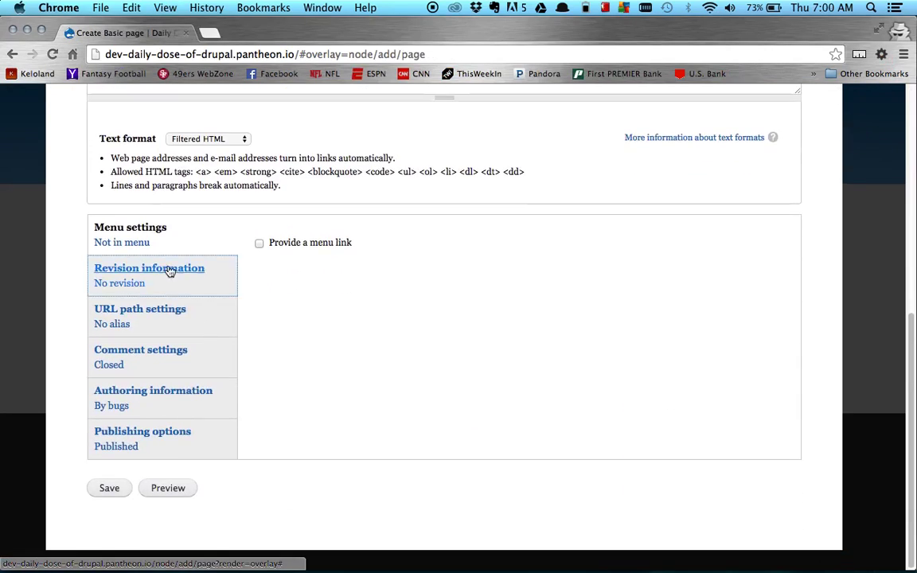
Examine the form's publishing options, authoring information, comment, URL path, revision and menu settings
left_click(148, 438)
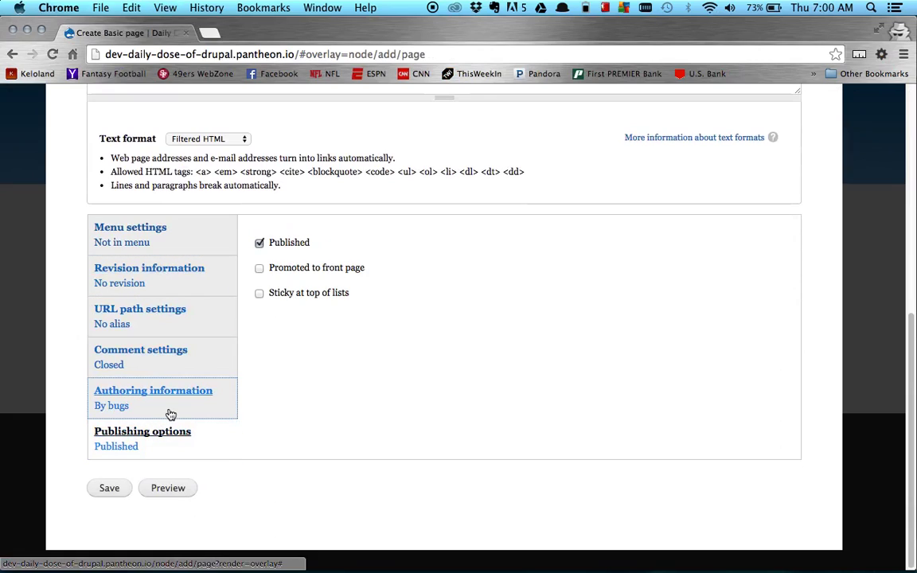
left_click(171, 407)
left_click(191, 370)
left_click(211, 328)
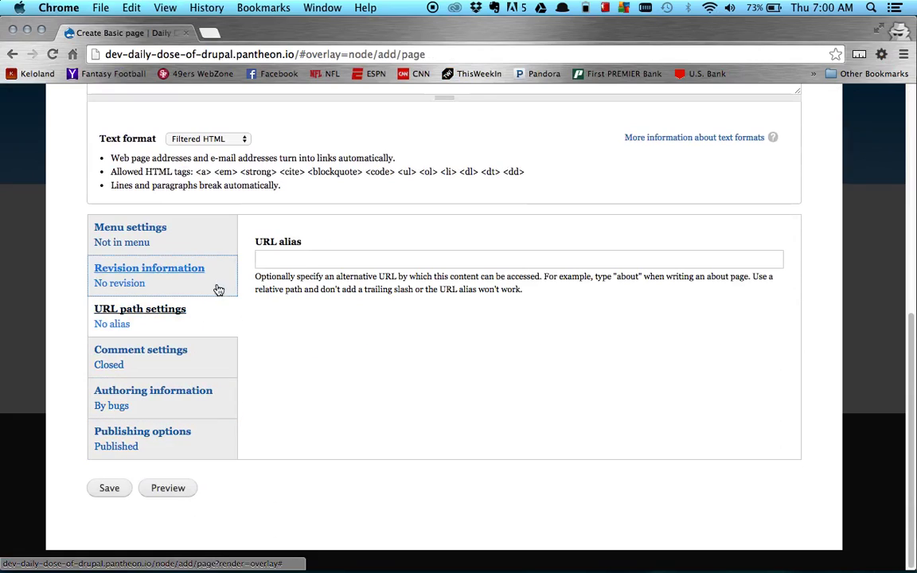
left_click(224, 275)
left_click(229, 243)
left_click(225, 271)
left_click(219, 320)
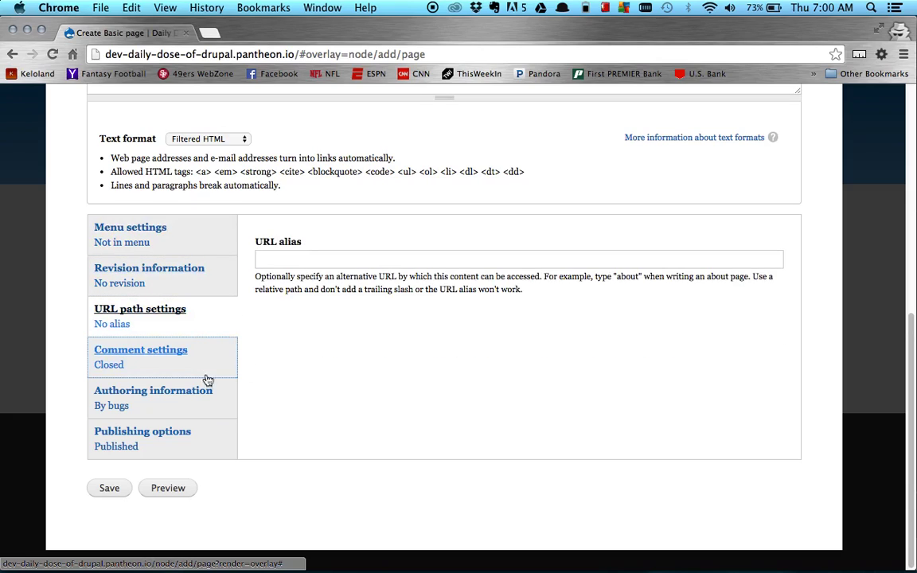
left_click(201, 440)
left_click(219, 449)
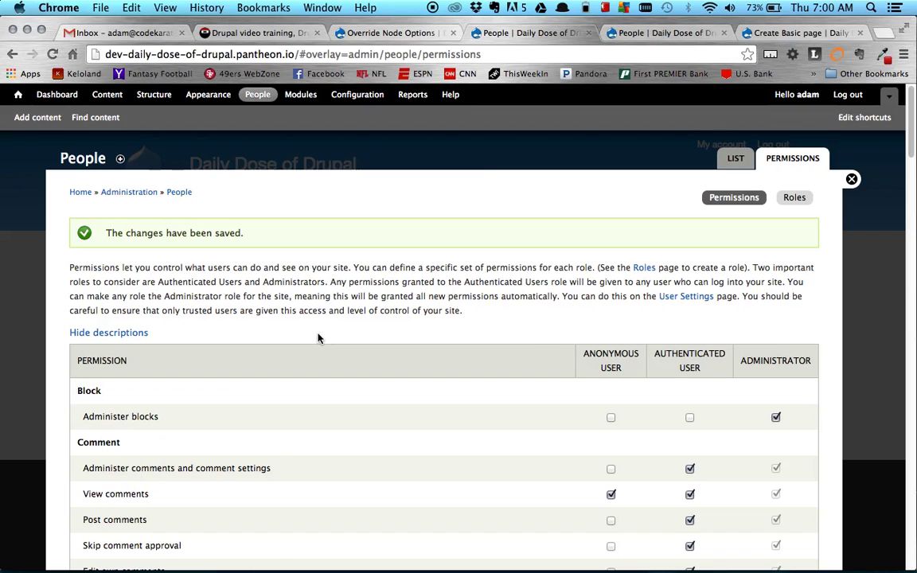
In the administrator's permissions list, remove the Administer content permission from the authenticated user role
scroll(542, 348, "down", 5)
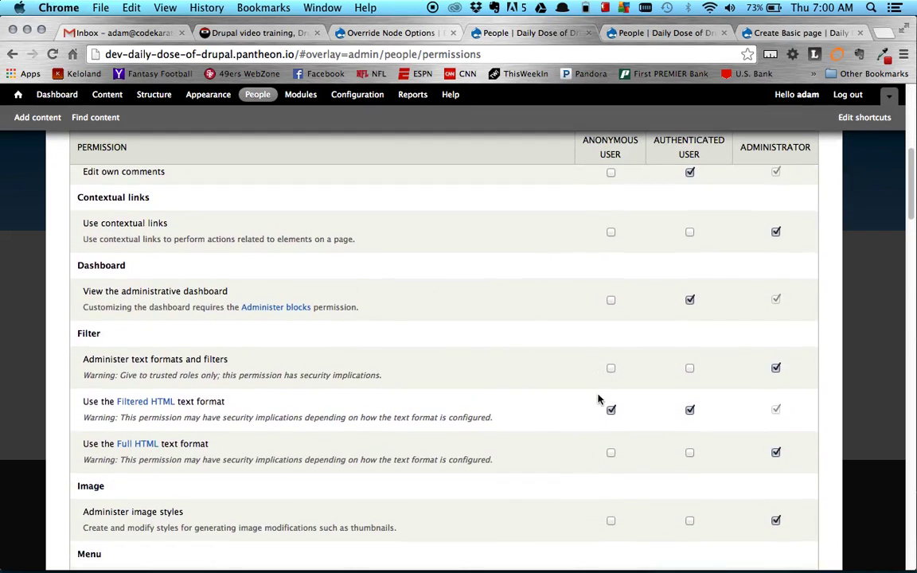
scroll(598, 400, "down", 7)
scroll(598, 399, "down", 4)
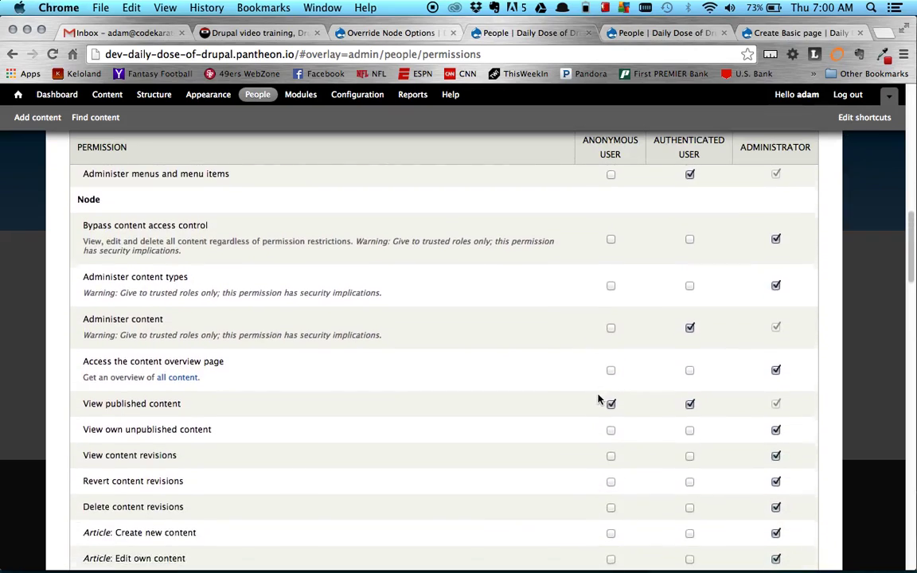
left_click(689, 281)
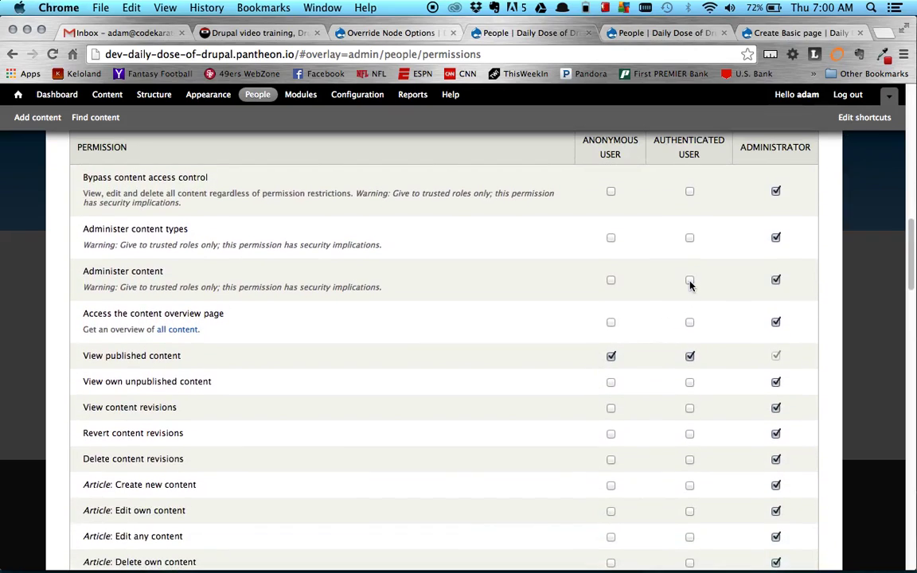
Grant authenticated users the Override Basic page sticky and promote to front page options, and save the permissions
scroll(509, 287, "down", 20)
scroll(509, 286, "up", 6)
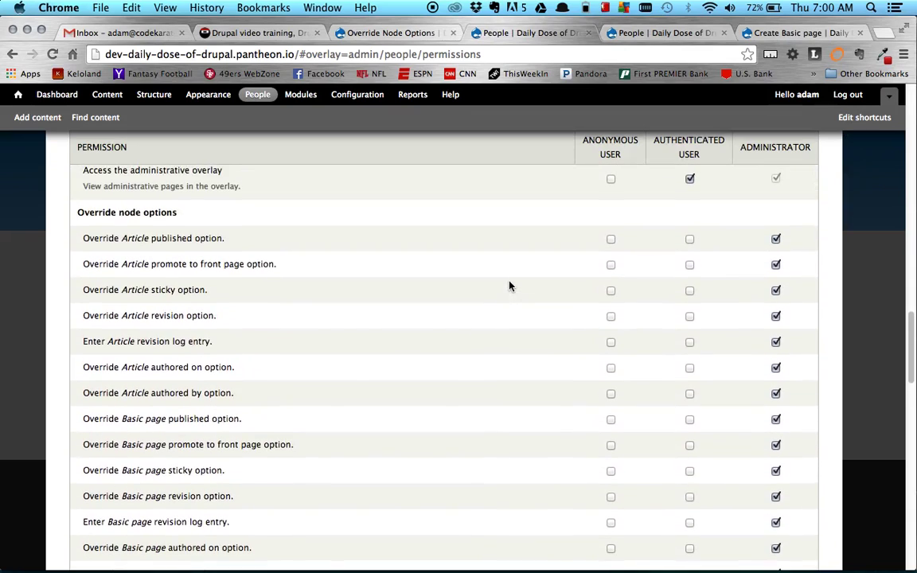
scroll(469, 297, "down", 2)
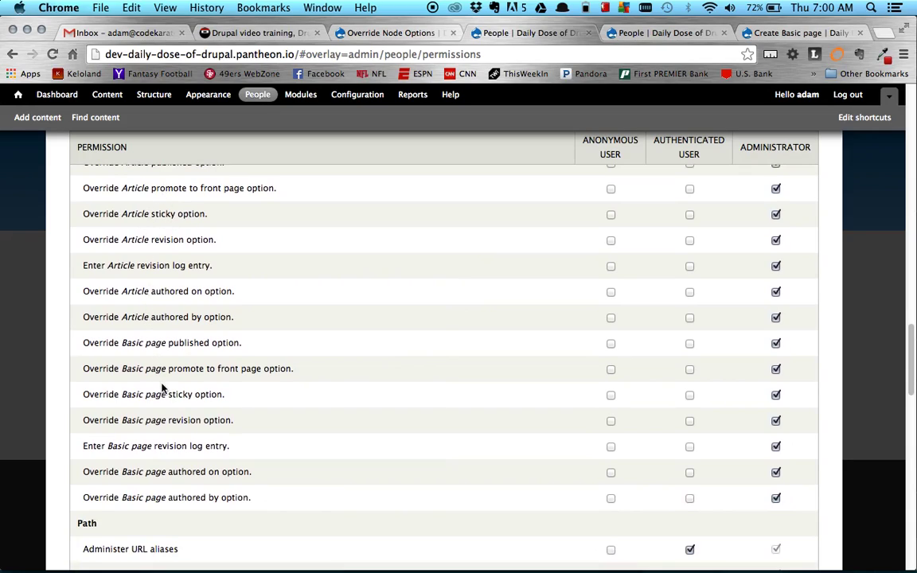
scroll(163, 387, "down", 1)
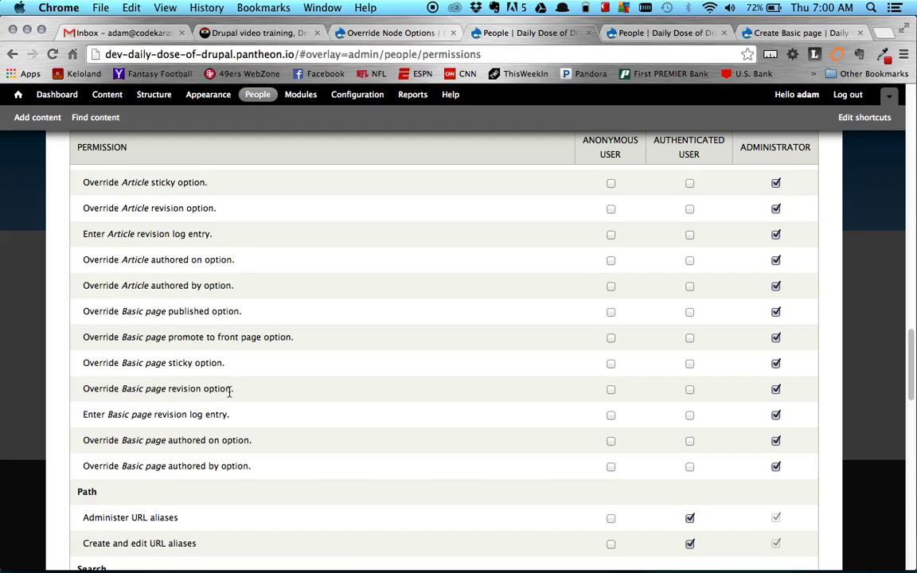
left_click(690, 364)
left_click(690, 338)
scroll(311, 358, "down", 10)
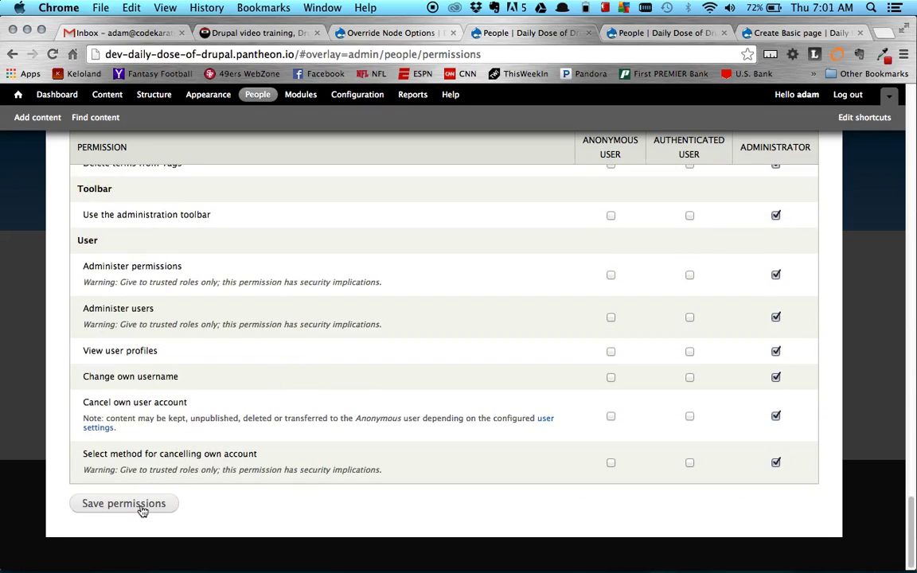
left_click(123, 504)
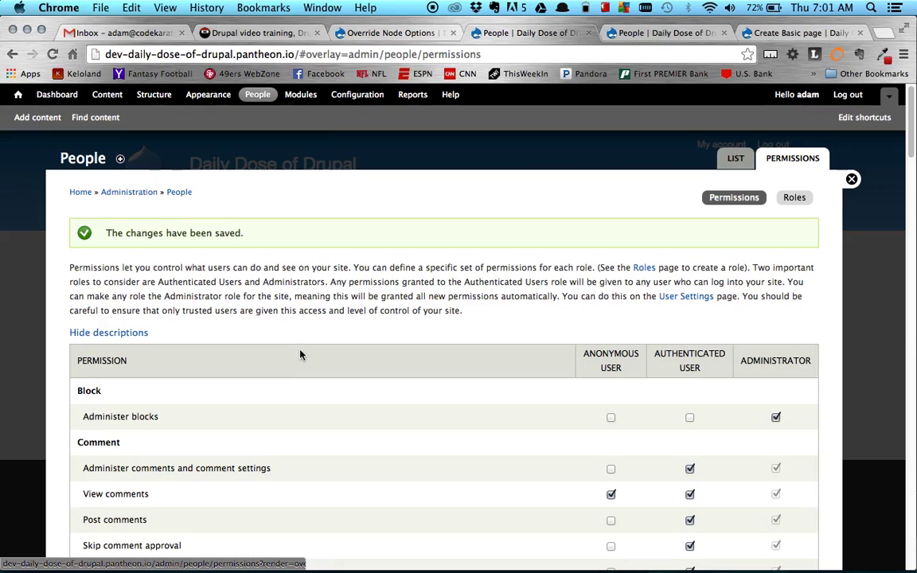
Reload the Create Basic page form in the incognito window and examine its publishing options
key("super+grave")
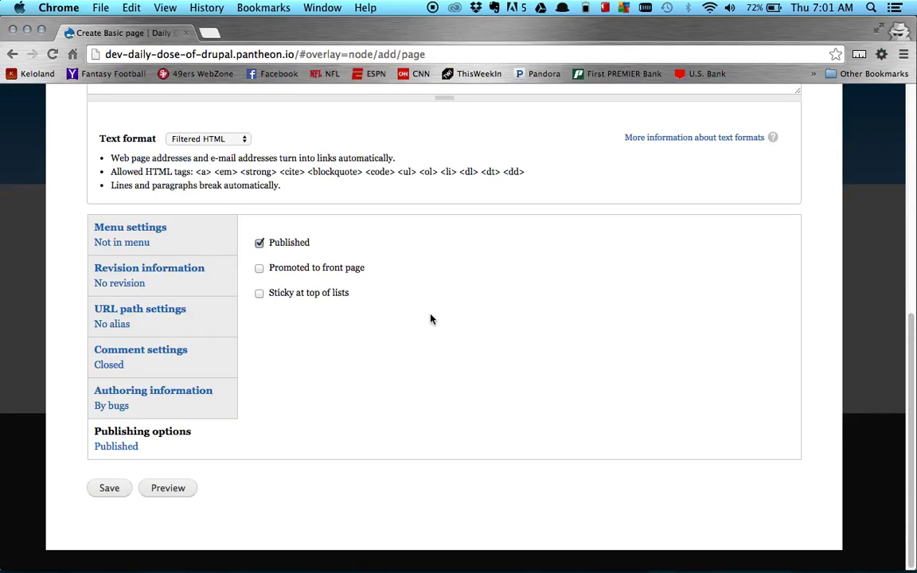
key("super+r")
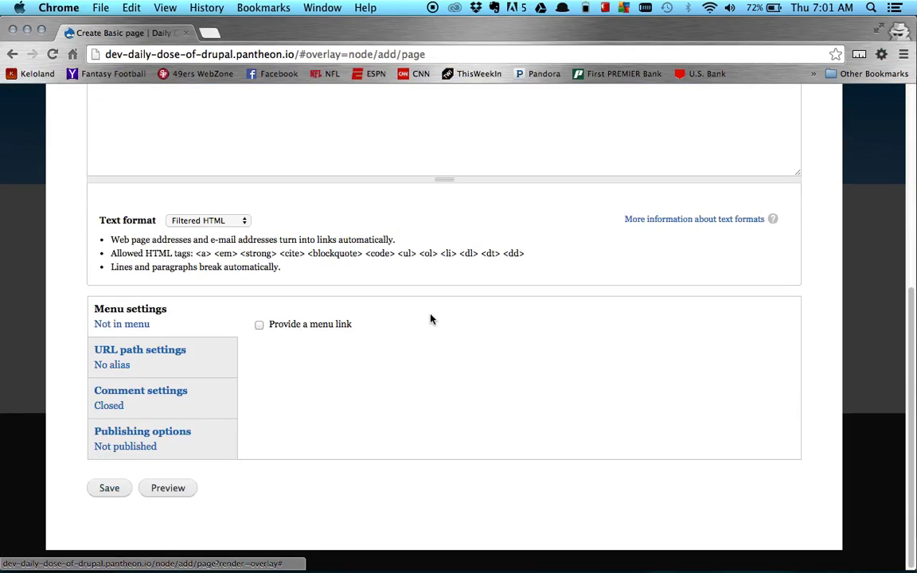
left_click(163, 436)
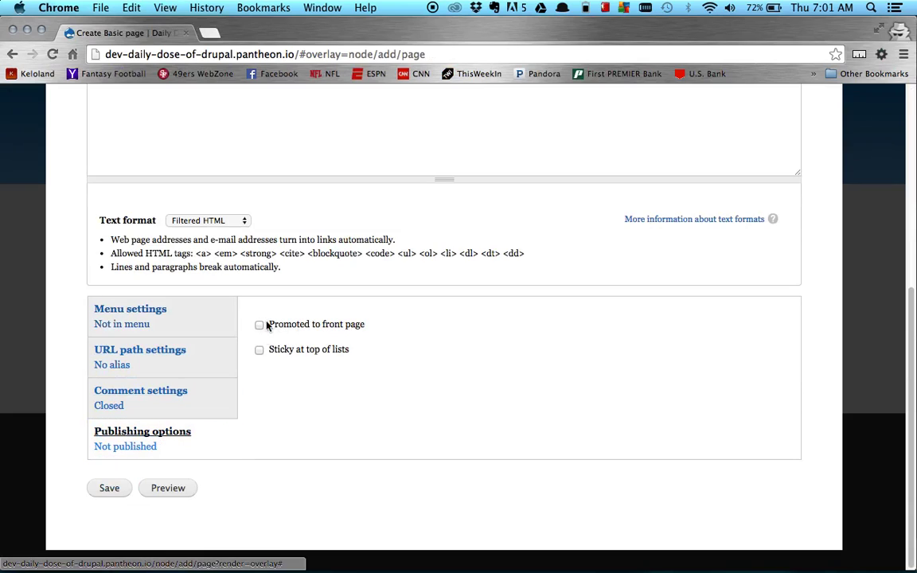
scroll(280, 286, "up", 5)
scroll(282, 284, "down", 4)
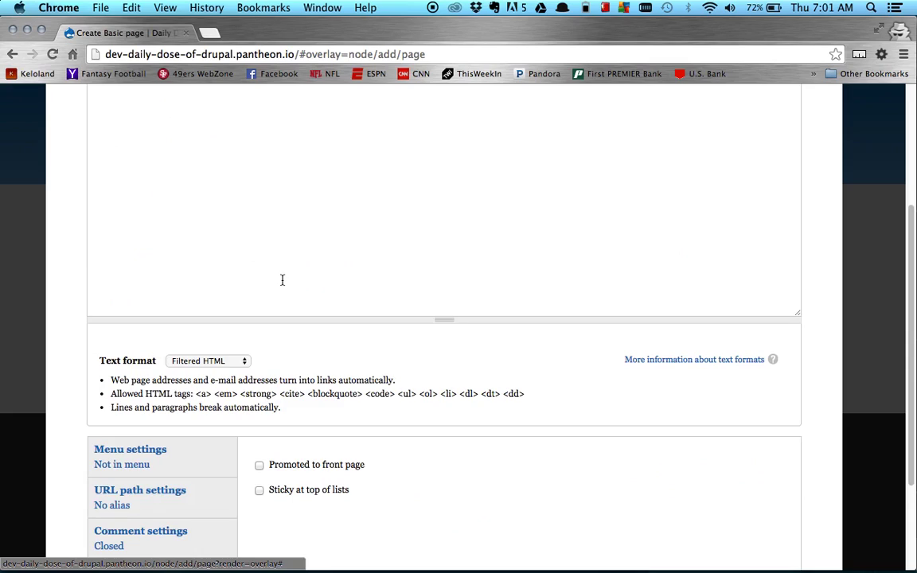
scroll(282, 284, "down", 1)
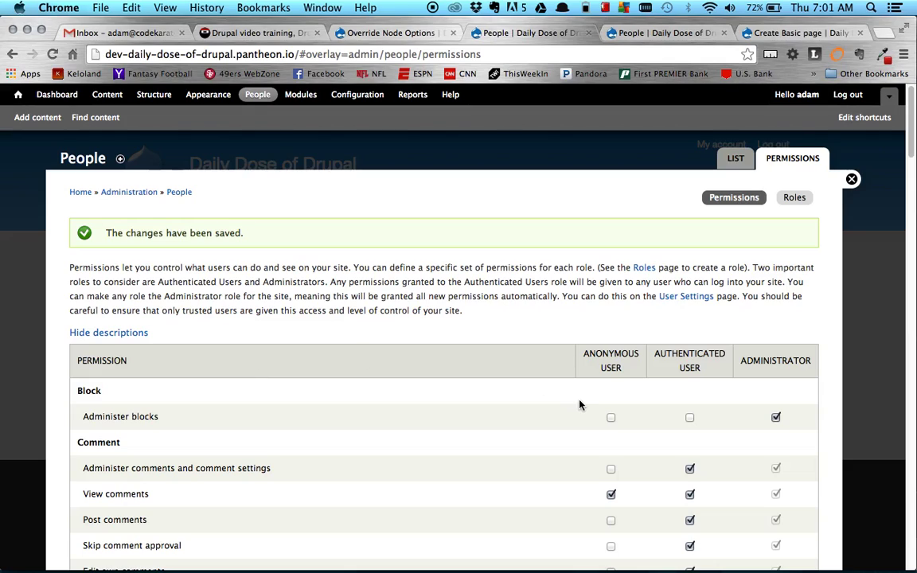
Revoke the Override Basic page promote to front page and sticky options from the authenticated user role, and save the permissions
scroll(580, 404, "down", 15)
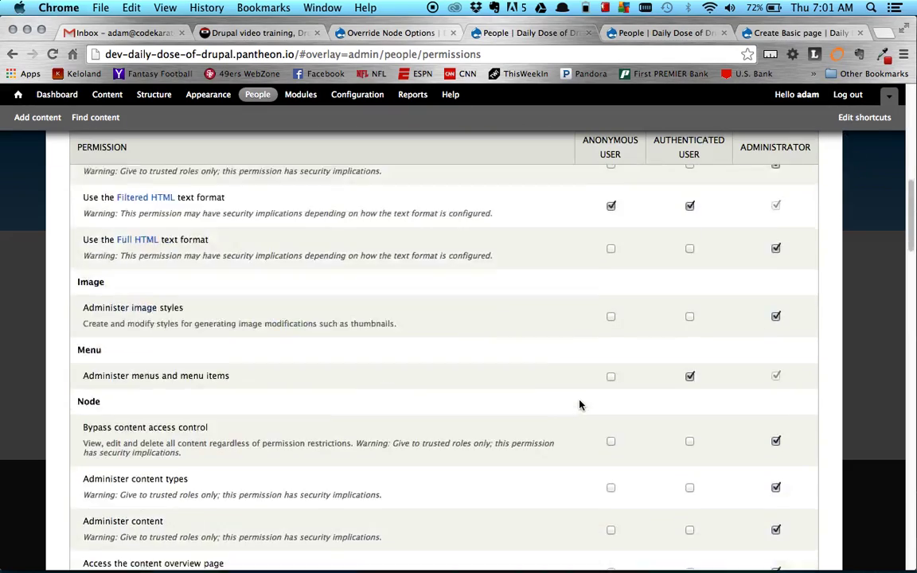
scroll(579, 405, "down", 10)
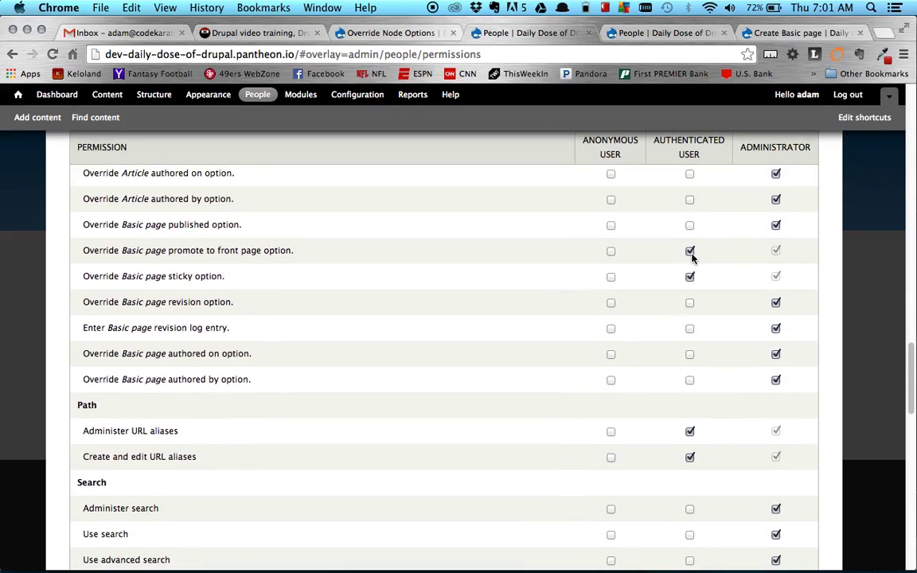
left_click(689, 251)
left_click(689, 276)
scroll(373, 368, "down", 15)
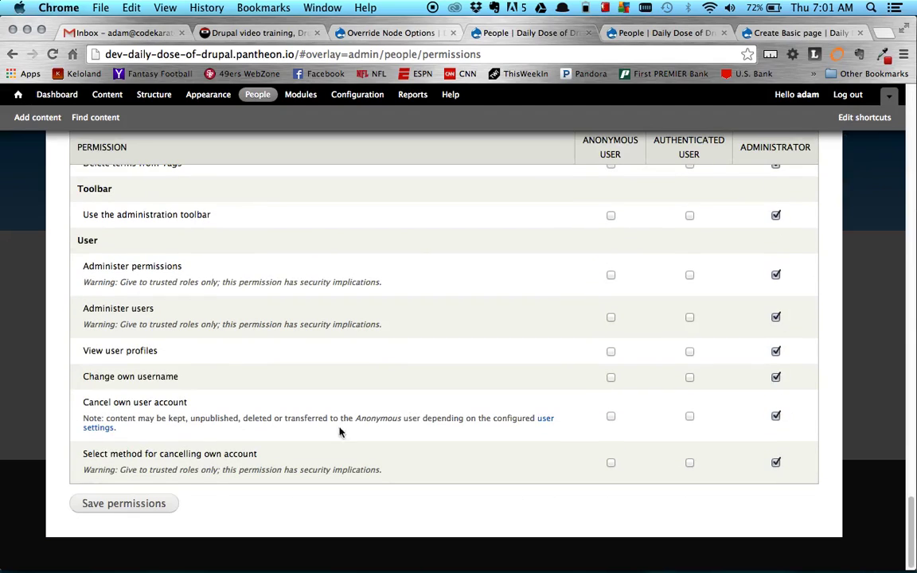
left_click(158, 506)
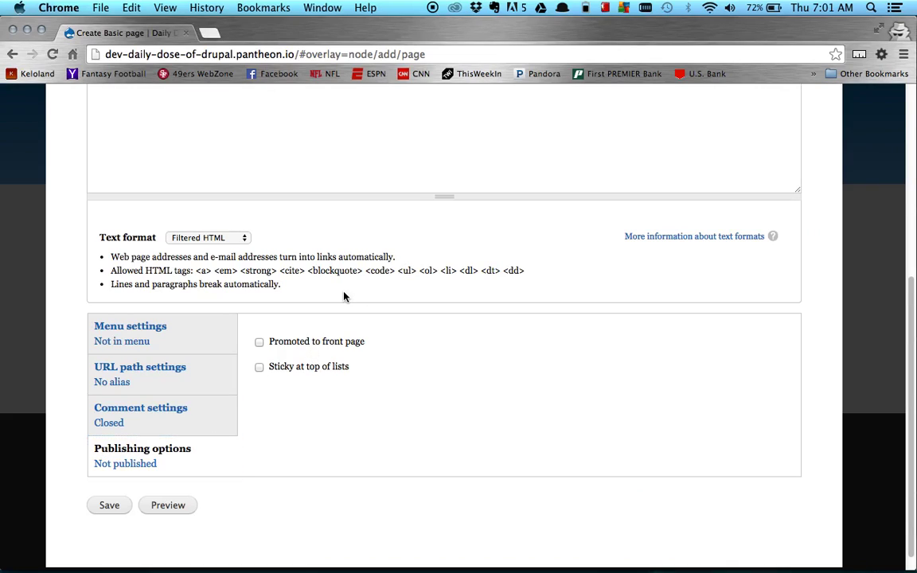
Reload the Create Basic page form in the incognito window and check which settings sections it offers
key("super+r")
scroll(321, 401, "down", 10)
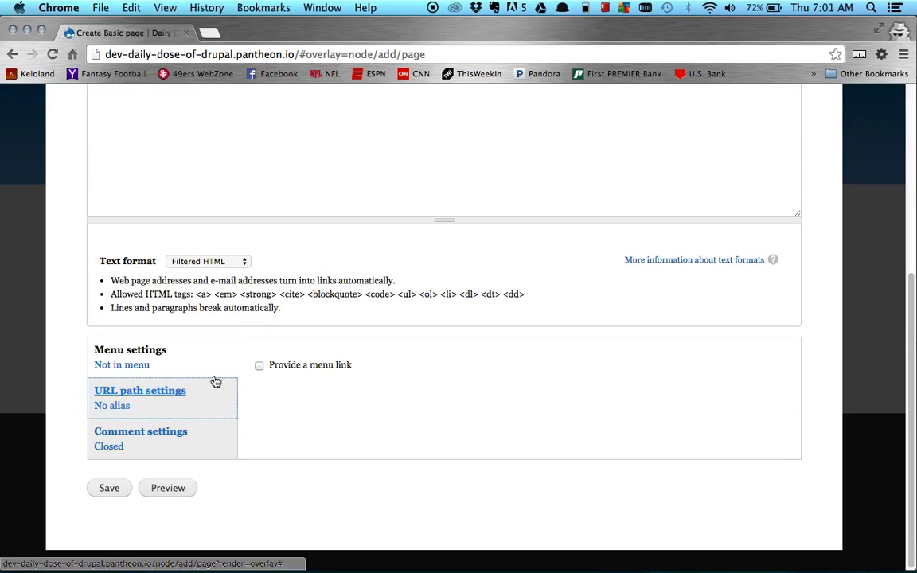
Grant authenticated users the Override Basic page promote to front page, sticky, authored on and authored by options, and save the permissions
key("super+grave")
scroll(623, 384, "down", 10)
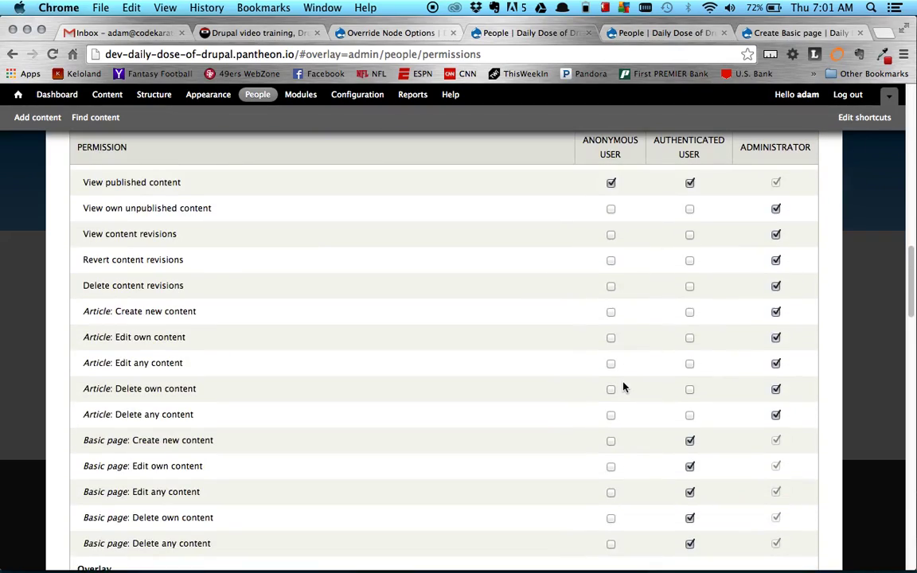
scroll(624, 388, "down", 4)
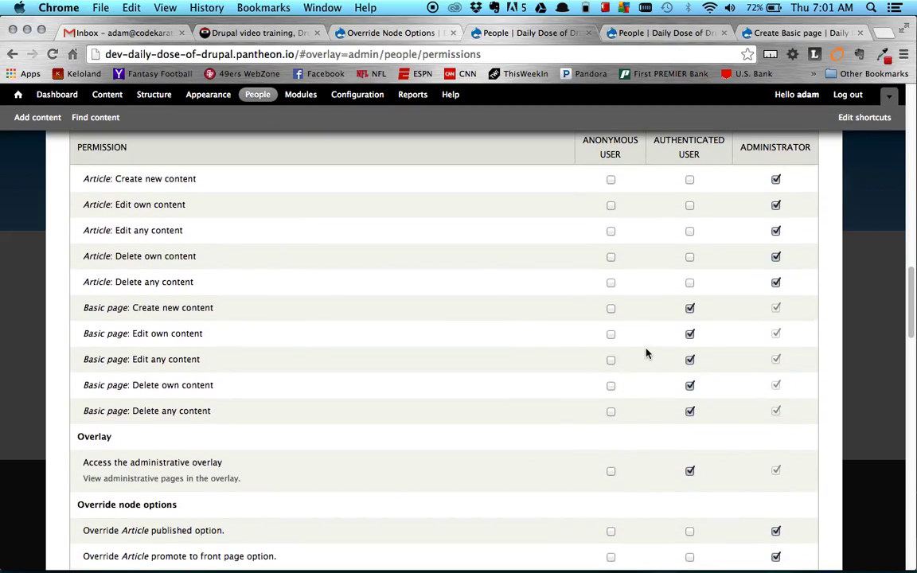
scroll(646, 352, "up", 1)
scroll(646, 353, "down", 14)
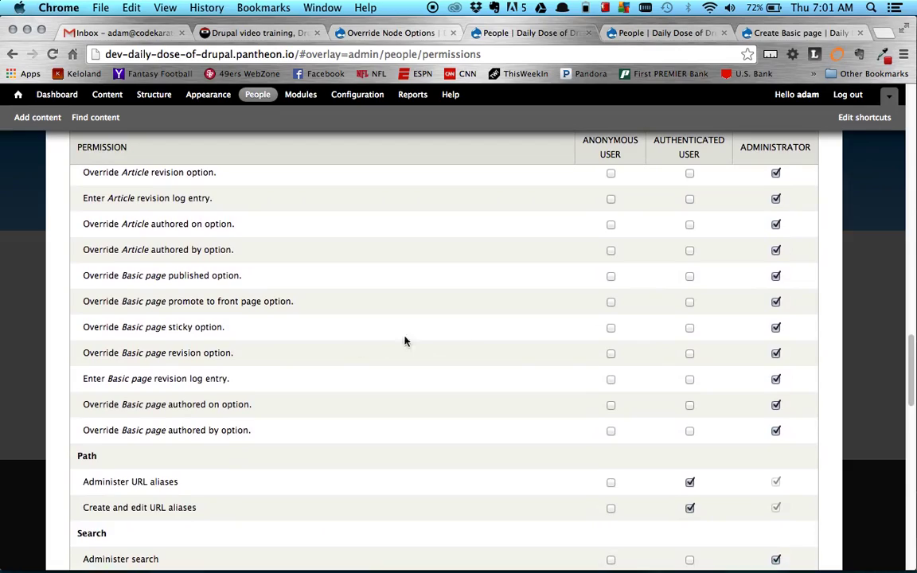
left_click(689, 327)
left_click(689, 302)
scroll(495, 367, "down", 2)
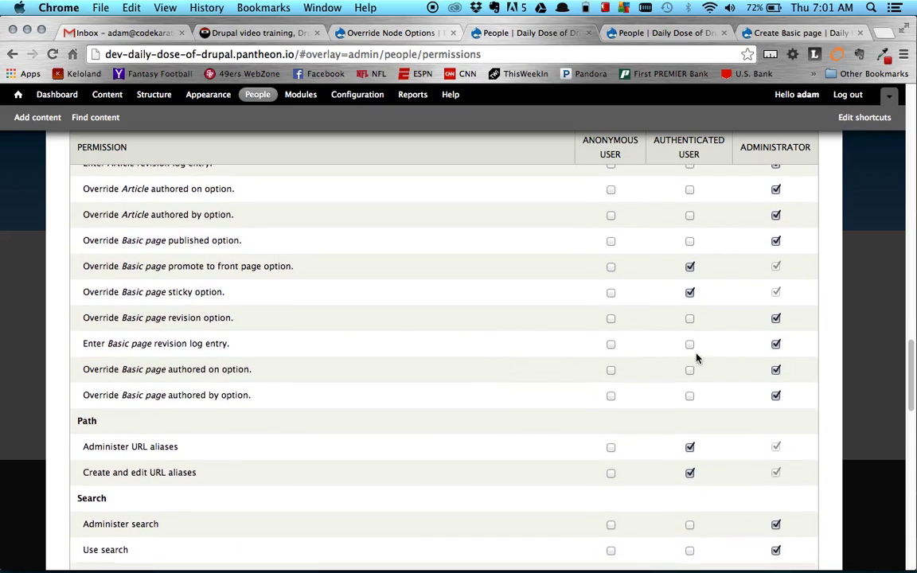
left_click(689, 370)
scroll(454, 409, "down", 15)
left_click(155, 503)
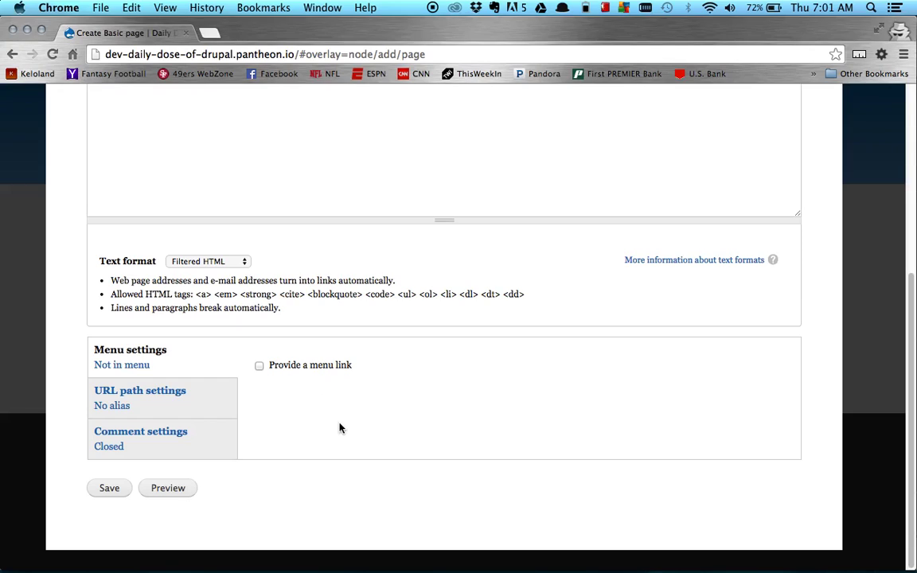
Reload the incognito Create Basic page form and examine its authoring information and publishing options
key("super+r")
scroll(309, 403, "down", 3)
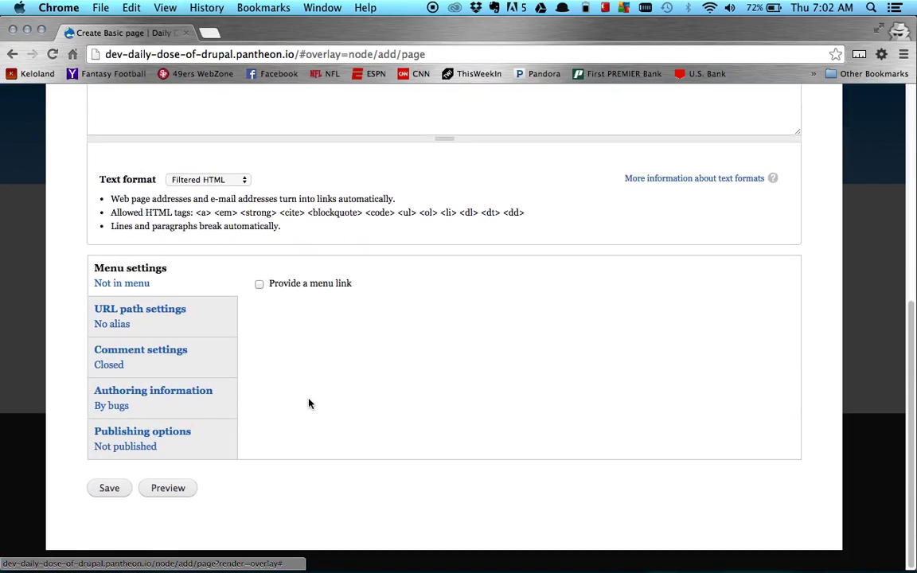
left_click(180, 409)
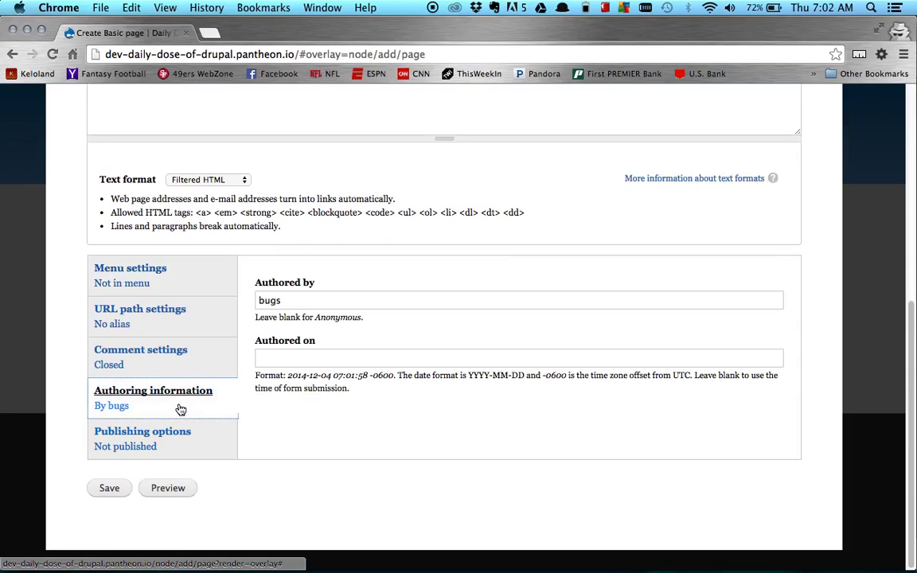
left_click(219, 440)
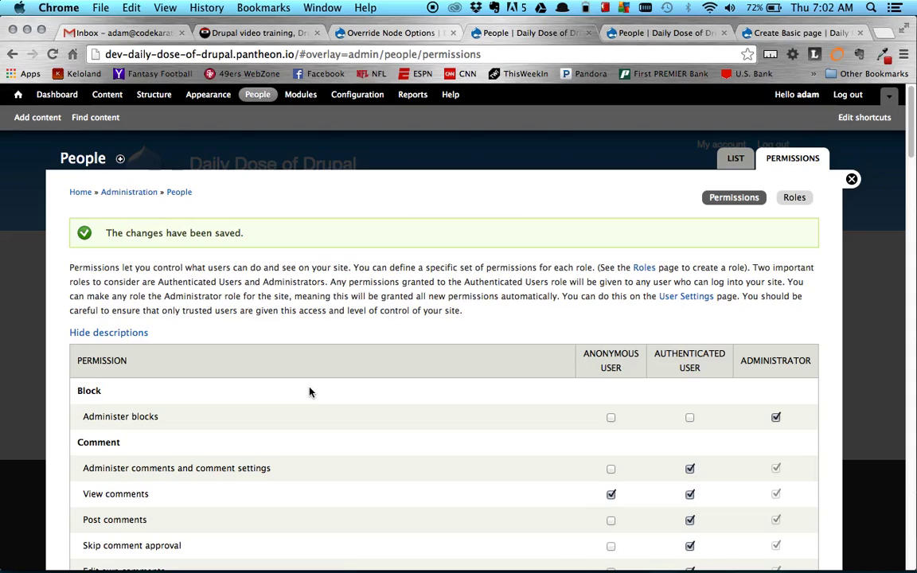
Compare the authenticated role's Basic page override permissions with the authoring, publishing and menu settings on the incognito form
scroll(309, 391, "down", 15)
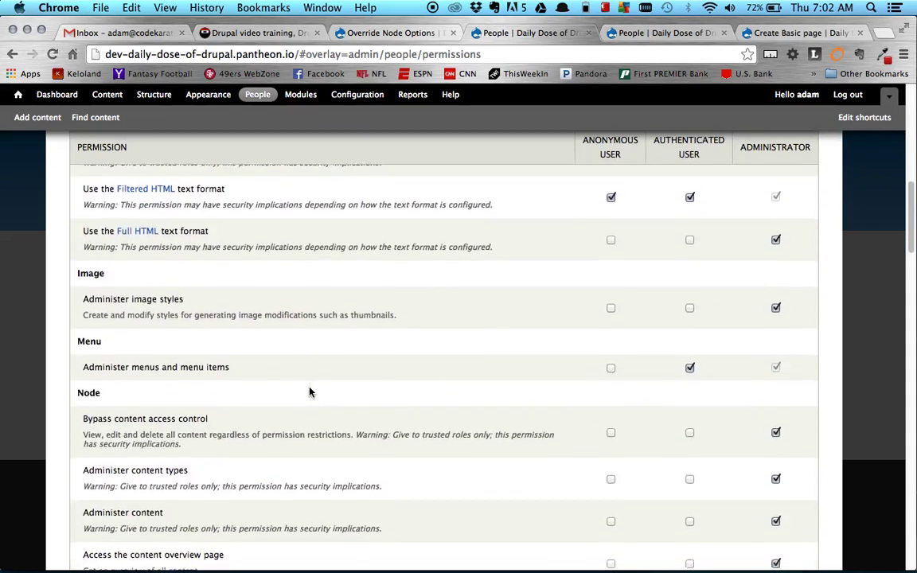
scroll(323, 380, "down", 10)
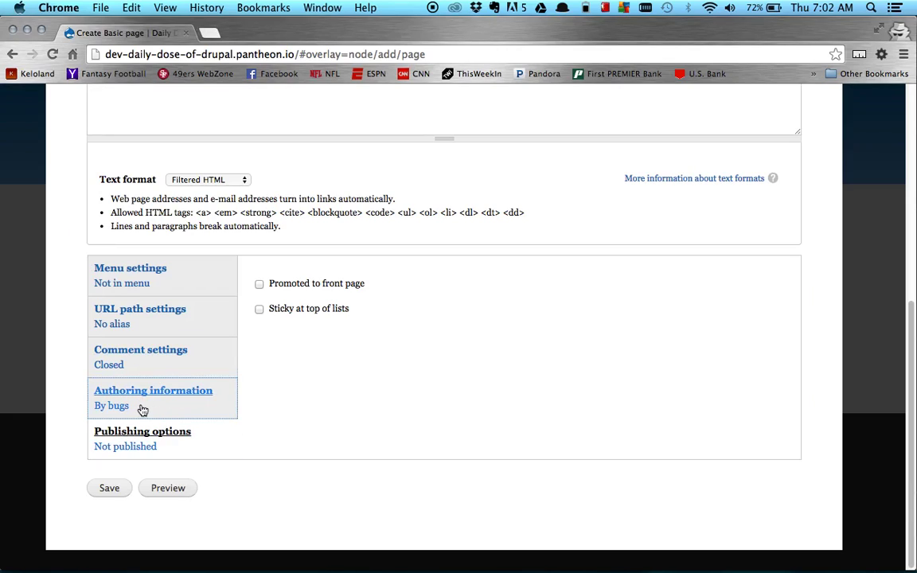
left_click(156, 410)
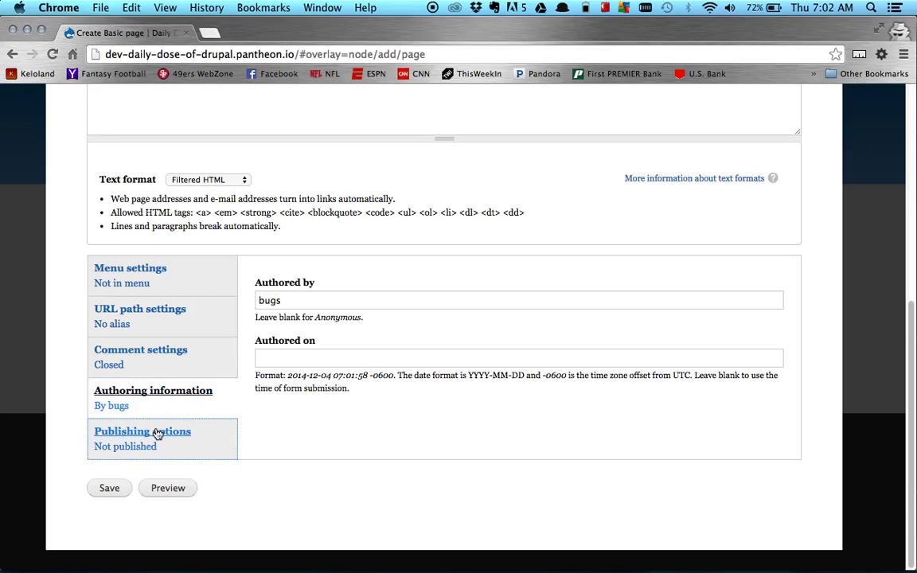
left_click(199, 454)
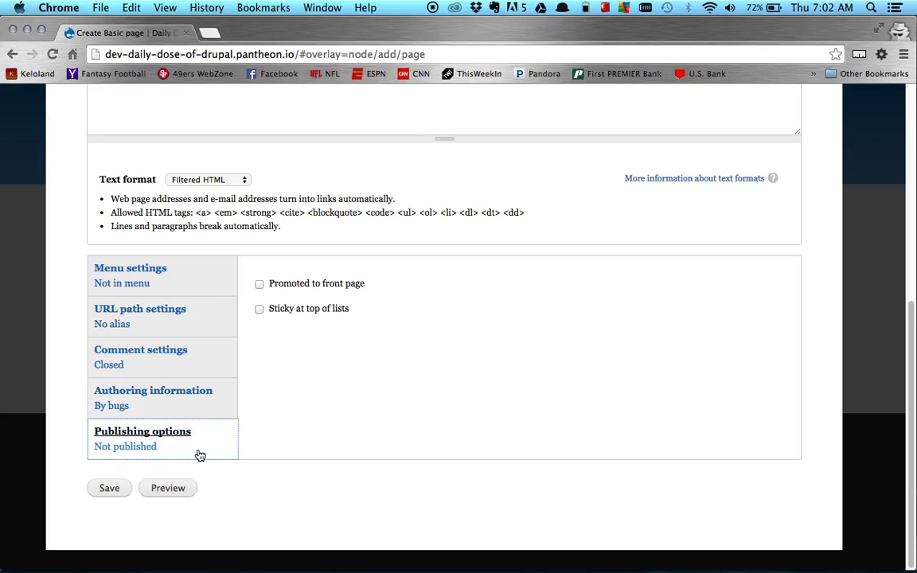
left_click(215, 285)
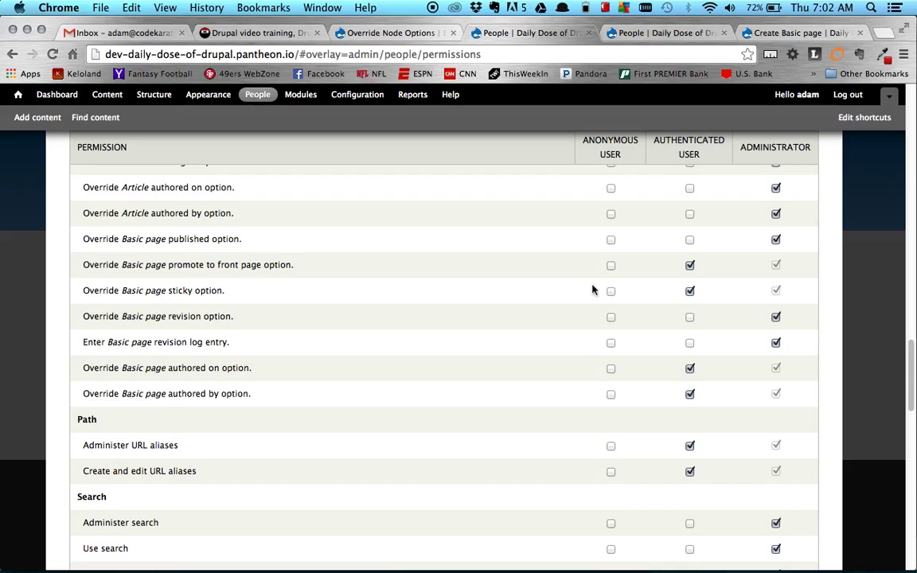
In the administrator's permissions list, remove the Administer menus and menu items permission from the authenticated user role
scroll(600, 299, "up", 15)
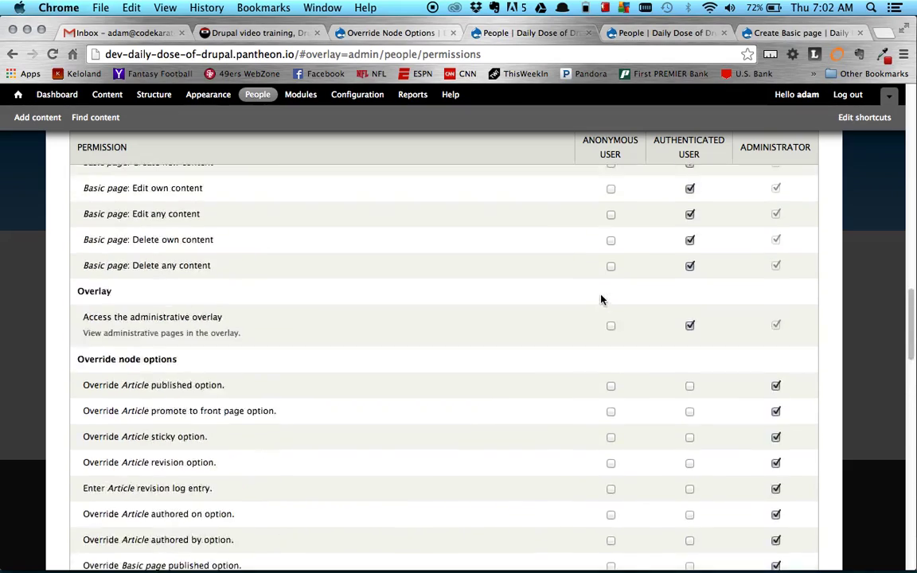
scroll(601, 299, "up", 10)
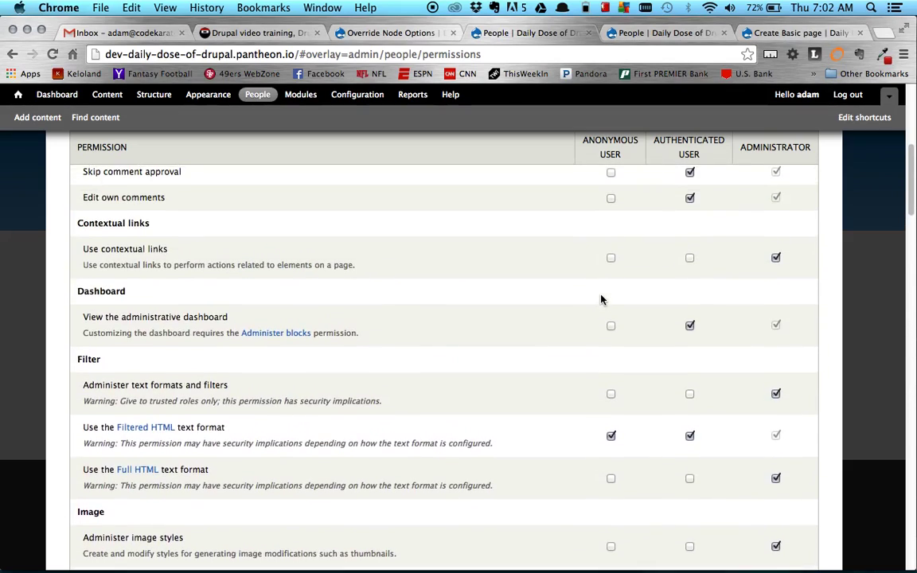
scroll(567, 417, "down", 1)
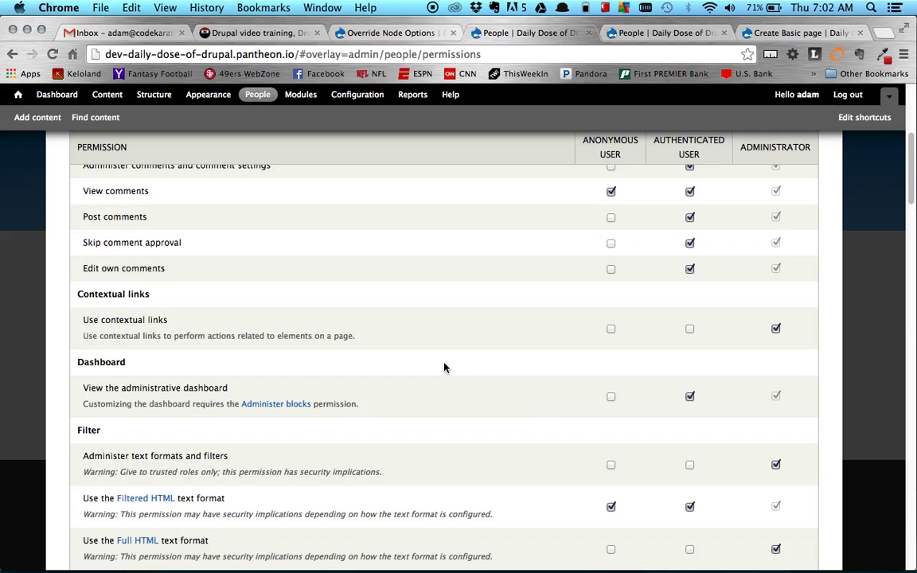
scroll(539, 414, "down", 5)
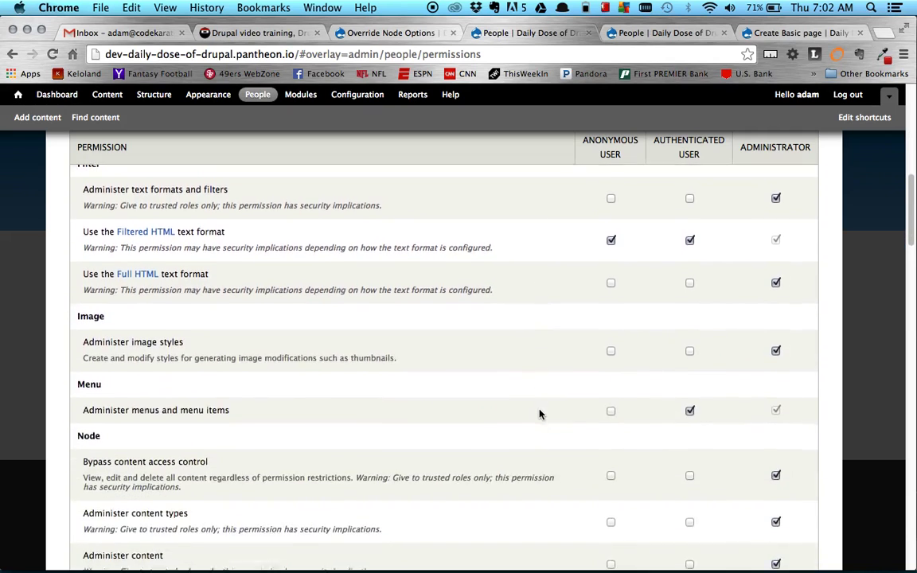
scroll(539, 414, "down", 5)
scroll(691, 253, "up", 1)
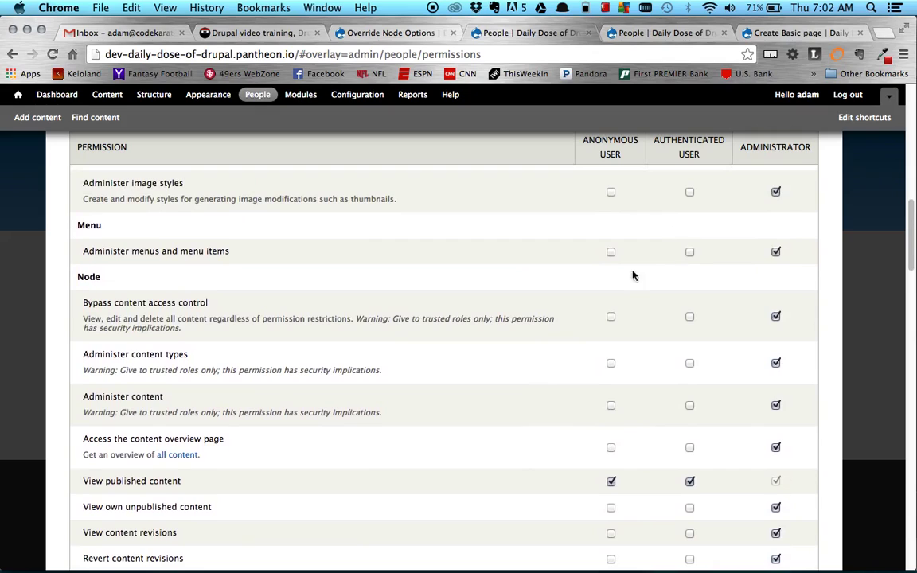
Revoke Administer URL aliases and Create and edit URL aliases from the authenticated user role, and save the permissions
scroll(472, 322, "down", 20)
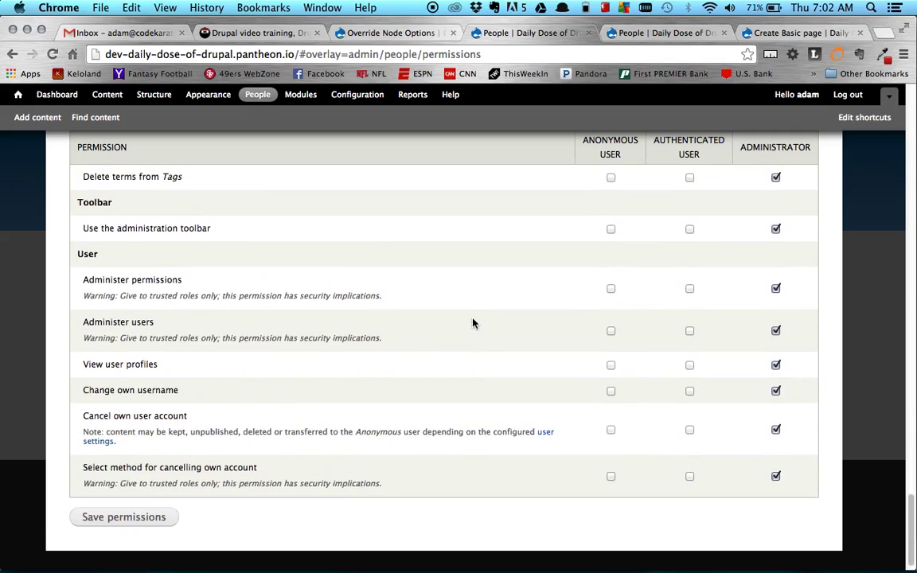
scroll(472, 322, "up", 15)
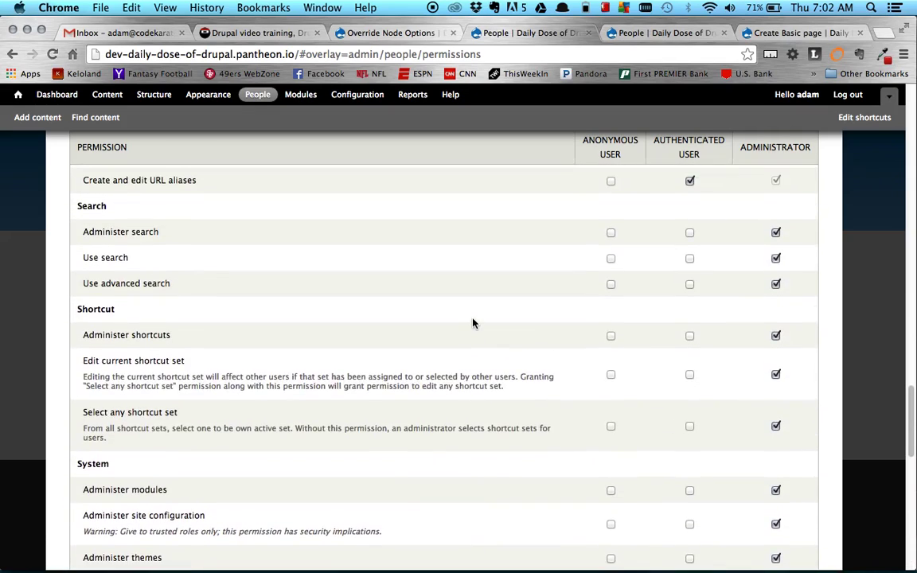
scroll(472, 322, "down", 15)
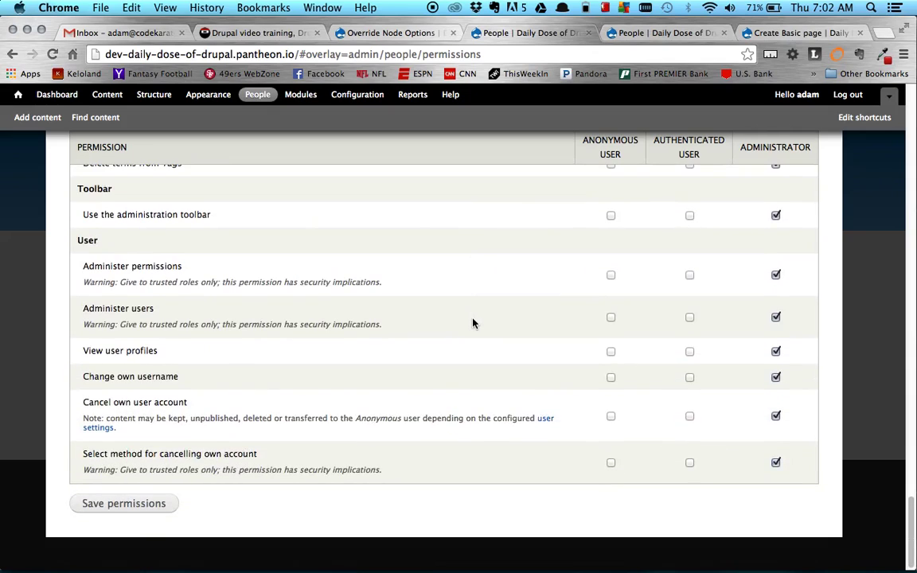
scroll(473, 322, "up", 10)
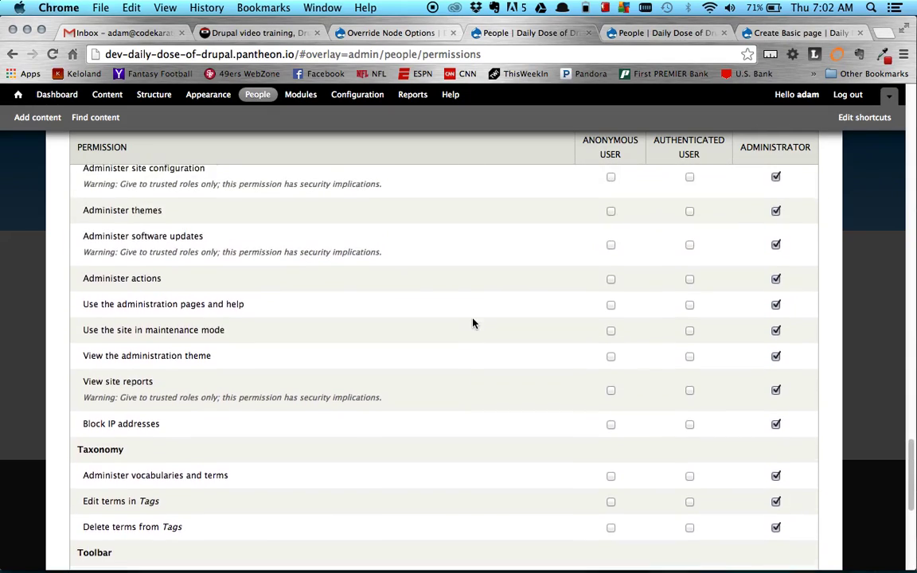
scroll(472, 323, "up", 13)
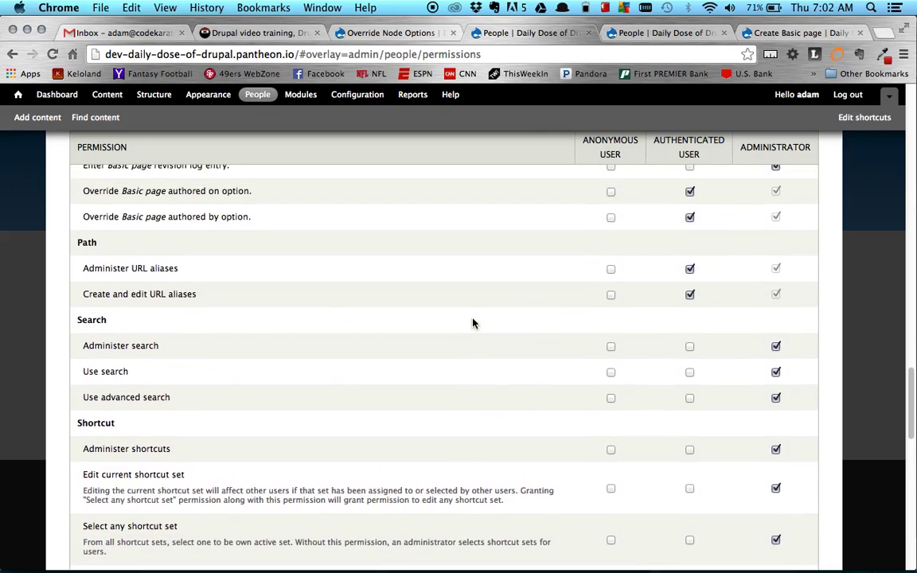
scroll(472, 322, "up", 5)
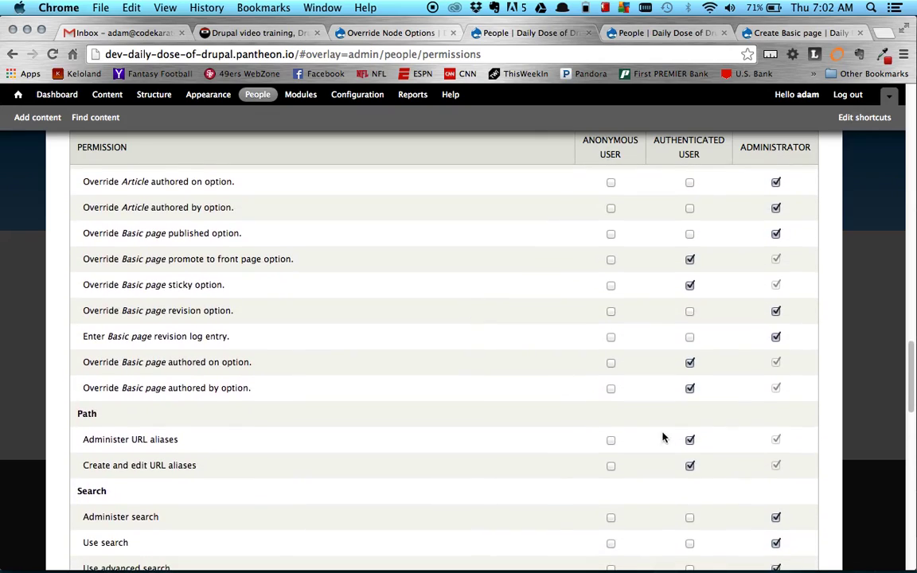
left_click(689, 439)
left_click(689, 466)
scroll(503, 414, "down", 15)
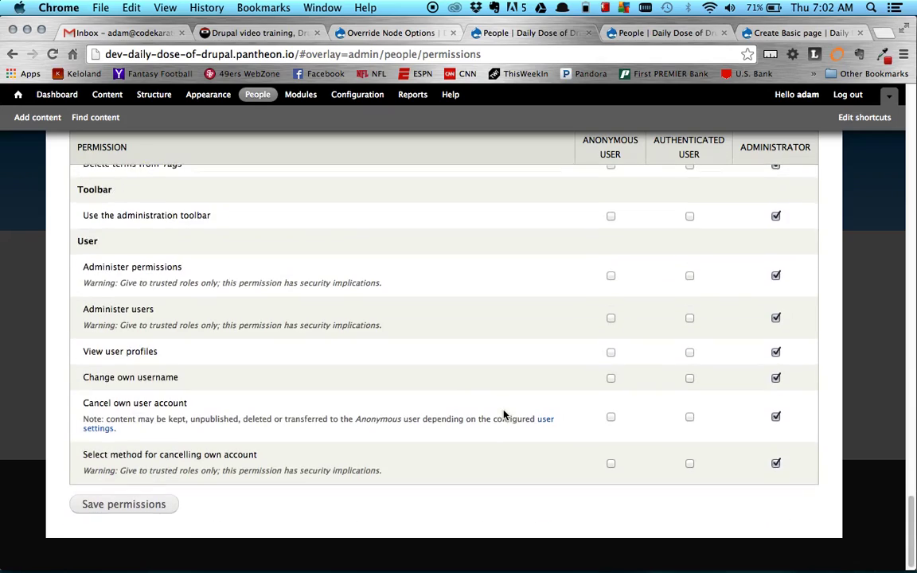
left_click(151, 501)
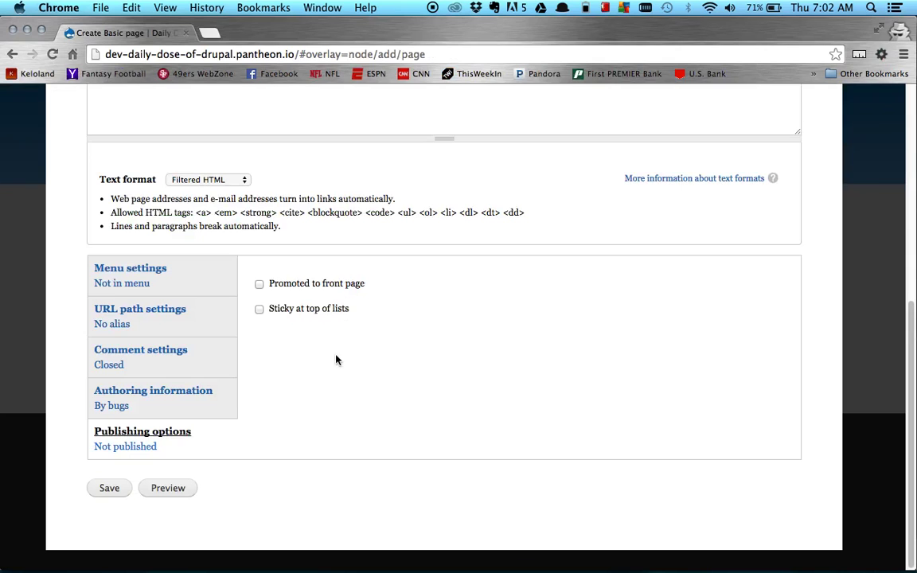
Reload the Create Basic page form in the incognito window and examine its comment settings
key("super+r")
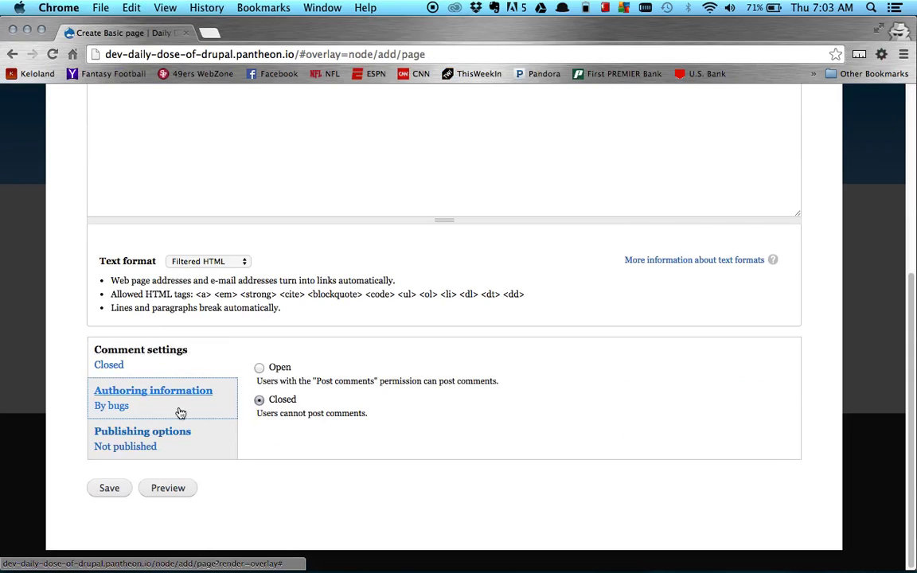
left_click(203, 369)
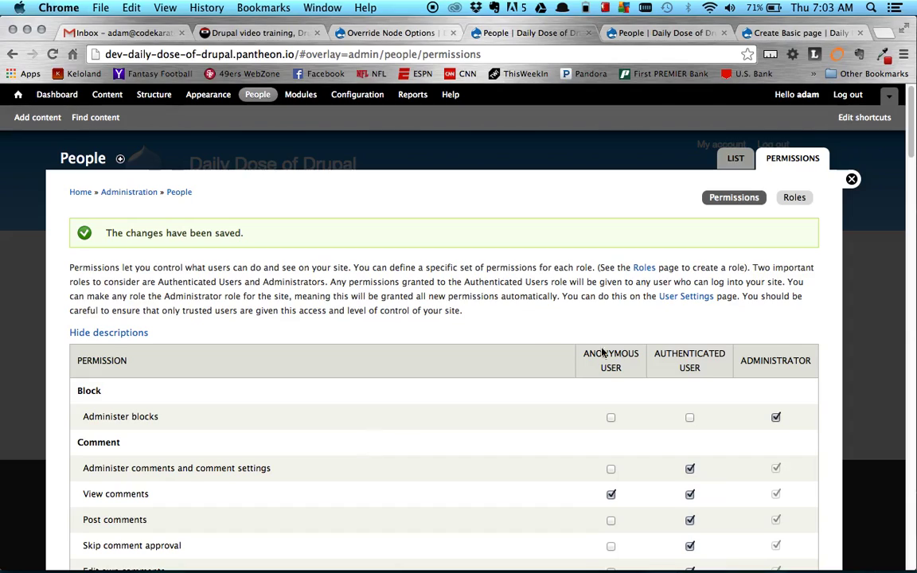
Remove the Administer comments and comment settings permission from the authenticated user role and save the permissions
scroll(559, 442, "down", 2)
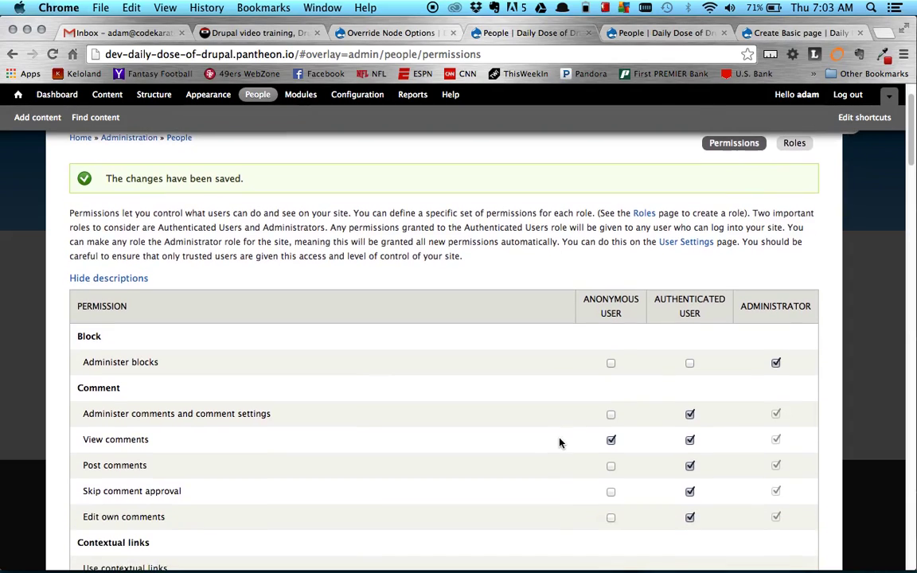
left_click(689, 414)
scroll(544, 446, "down", 20)
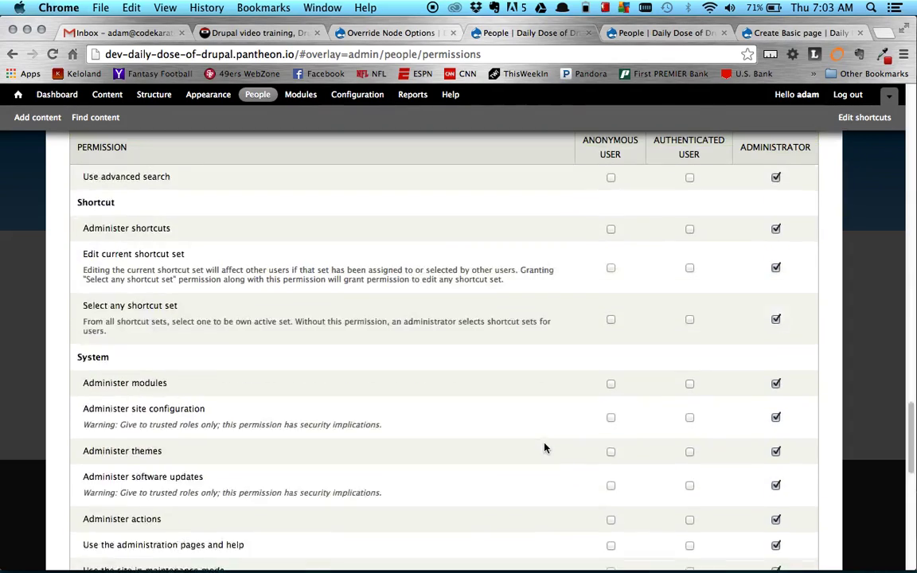
left_click(151, 503)
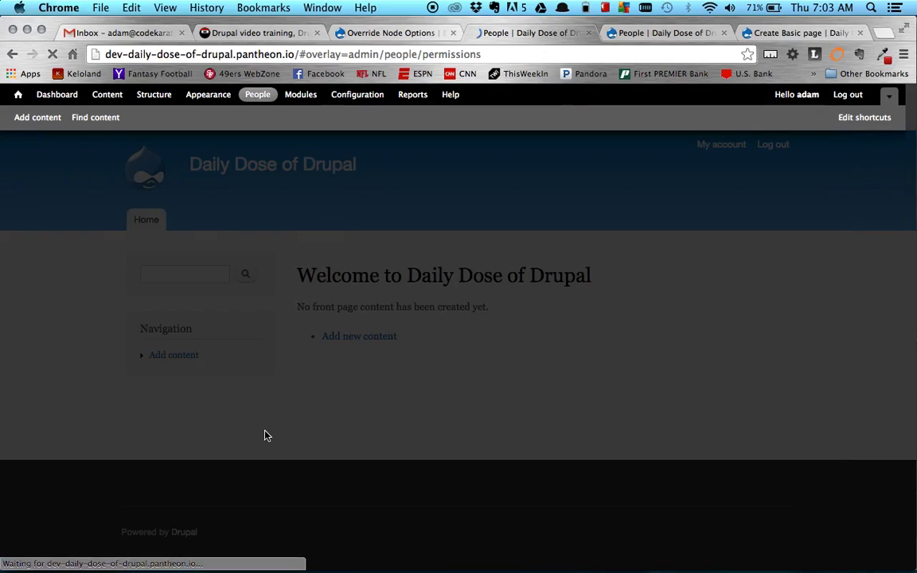
Return to the Create Basic page form in the incognito window and examine its authoring information and publishing options
key("super+grave")
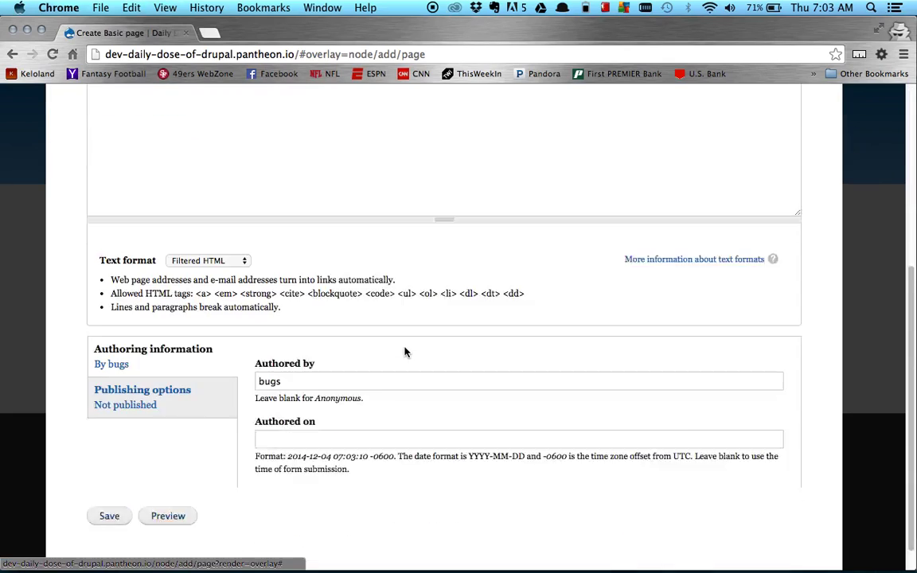
left_click(229, 386)
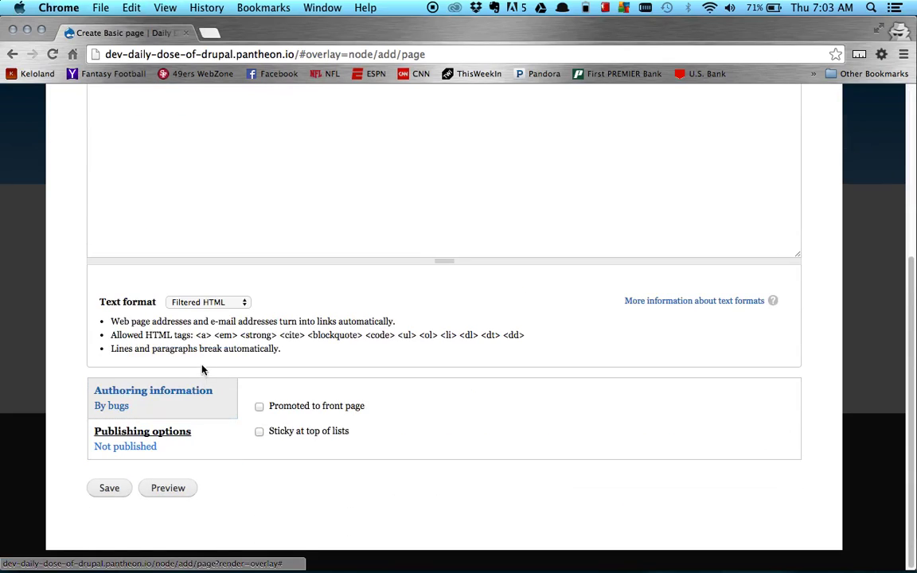
left_click(190, 412)
left_click(194, 434)
scroll(280, 419, "up", 5)
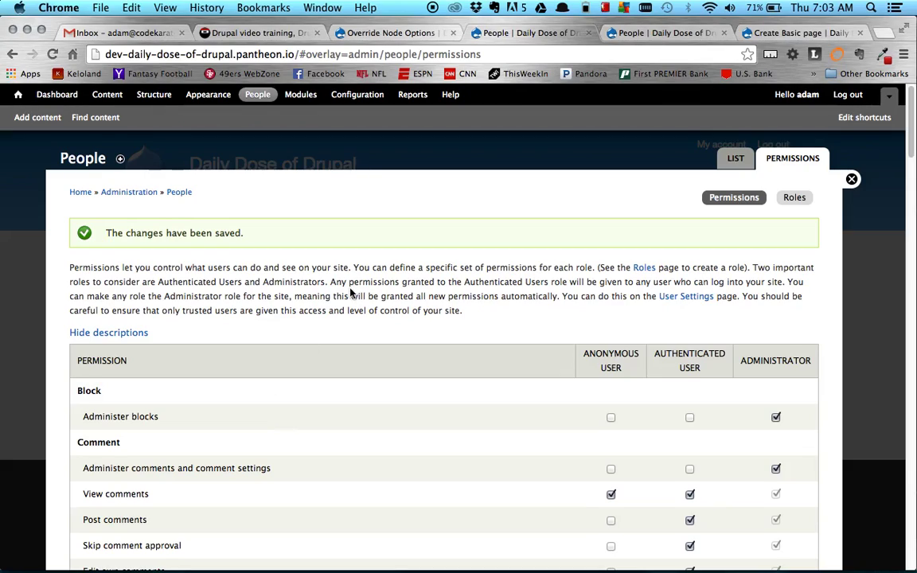
Switch to the already open codekarate.com home page and look over its top section
left_click(255, 33)
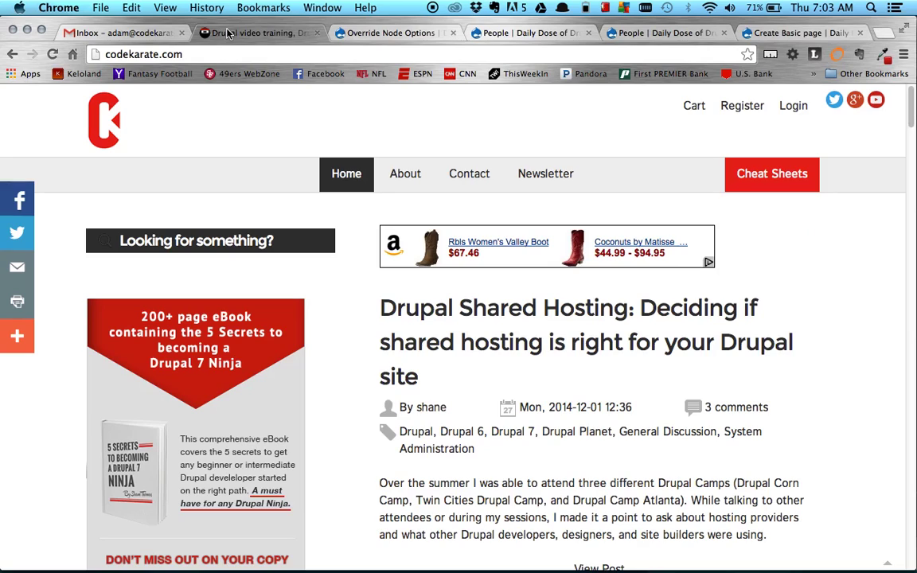
scroll(352, 397, "down", 2)
scroll(351, 398, "up", 2)
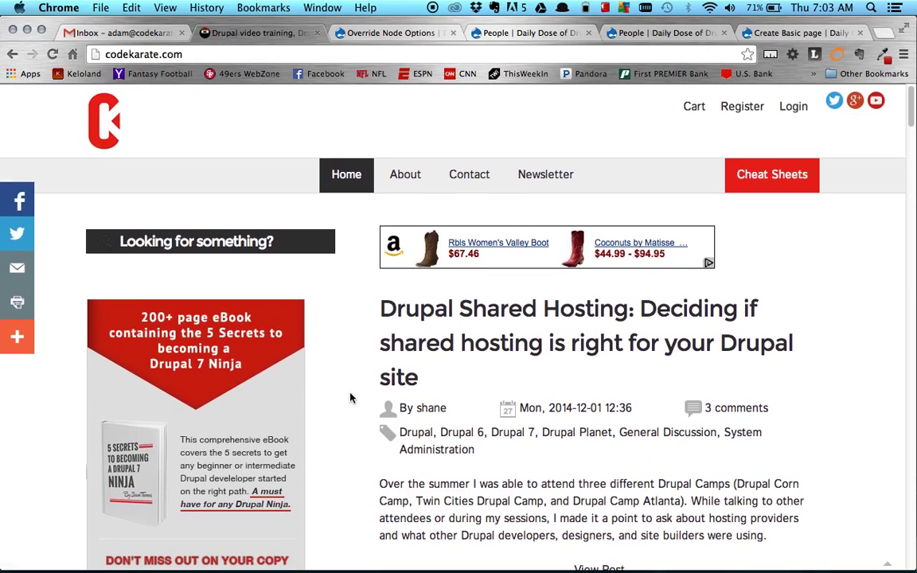
scroll(350, 398, "down", 1)
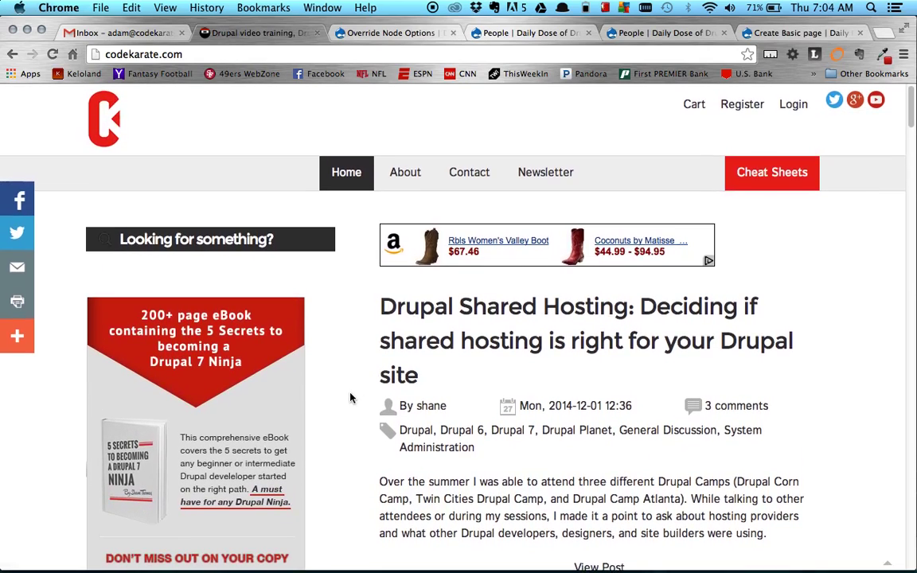